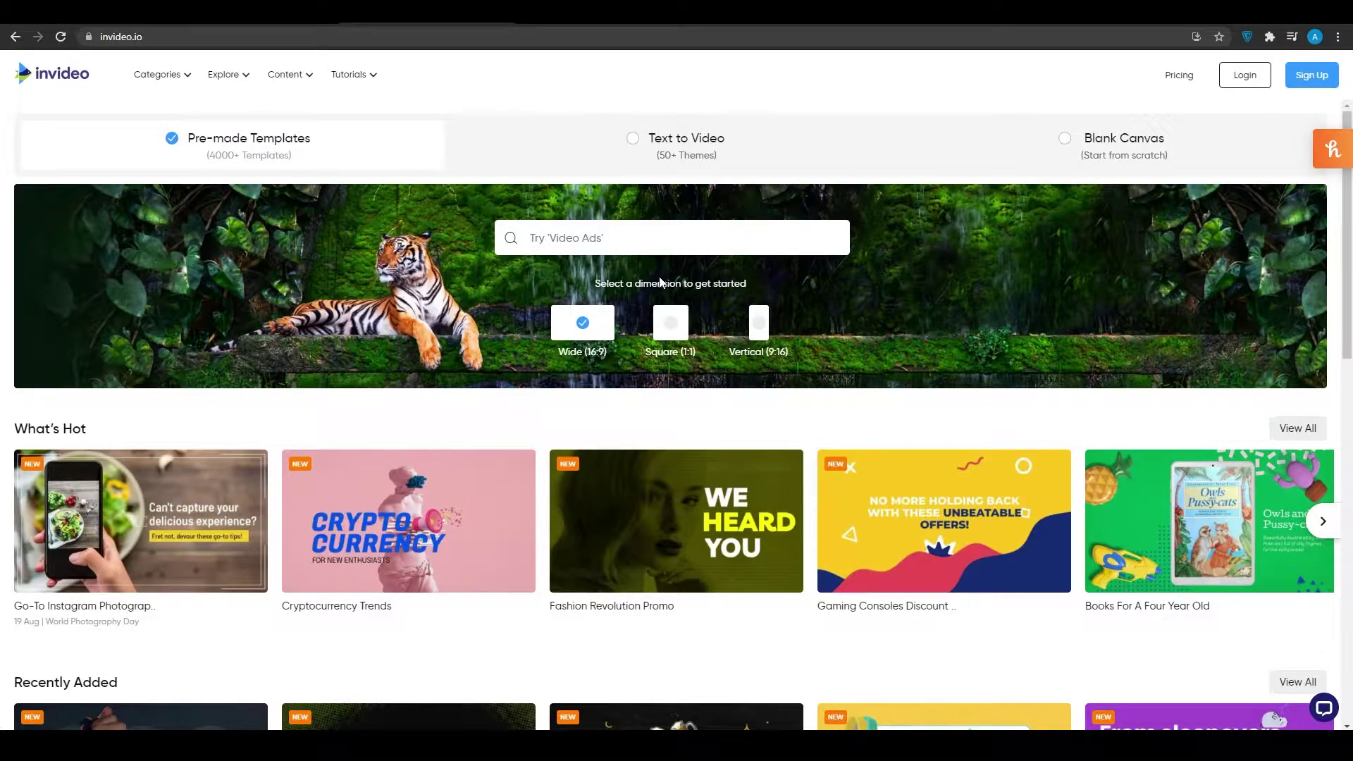
# Sign up for a new account and describe yourself as an Agency in the onboarding questions.
pyautogui.scroll(-10, 659, 282)
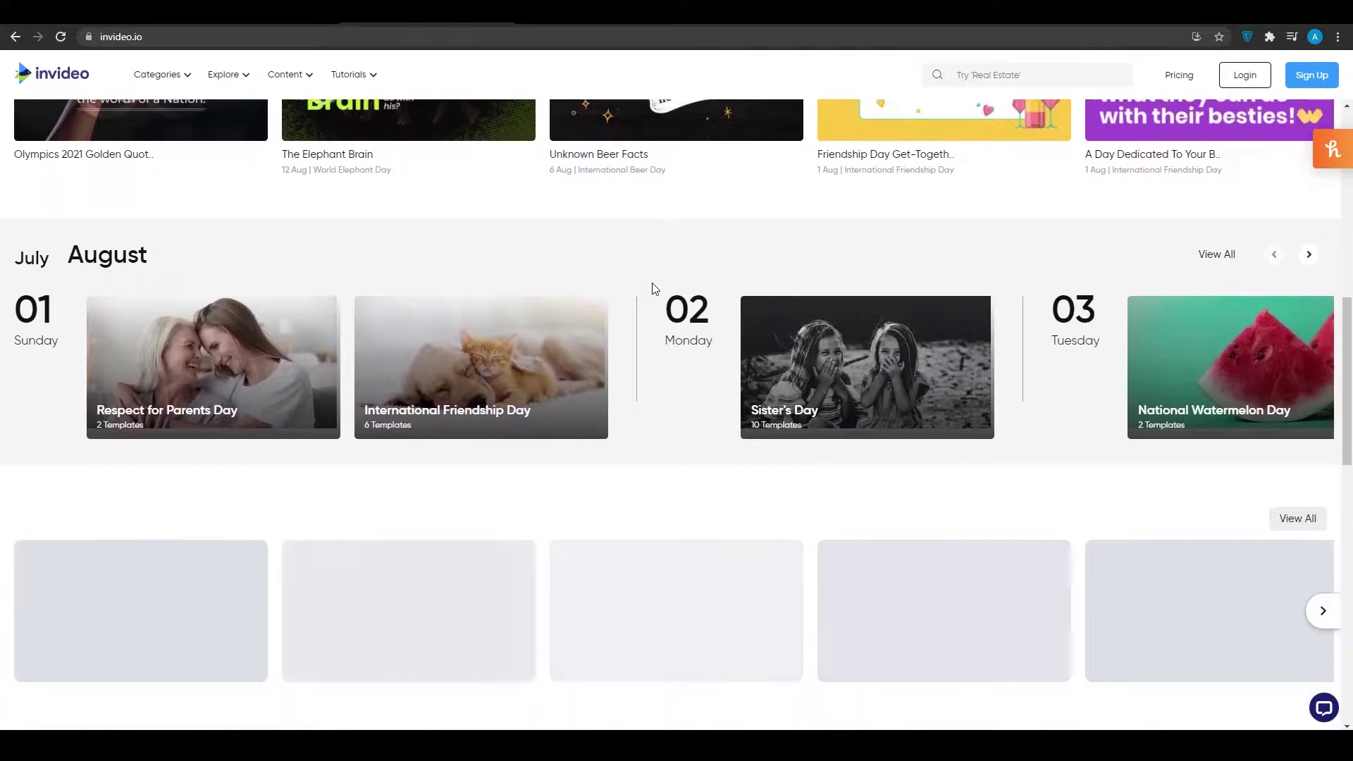
pyautogui.scroll(6, 653, 287)
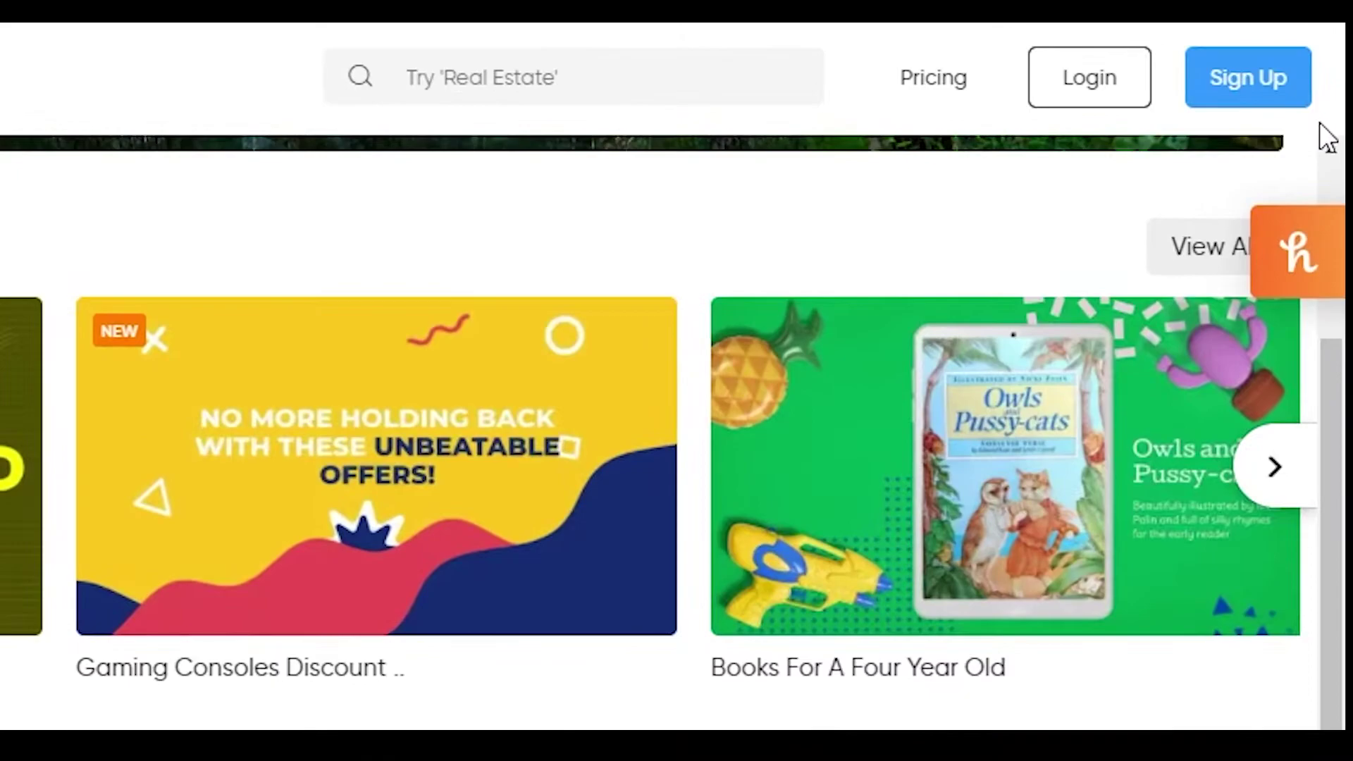
pyautogui.click(1258, 88)
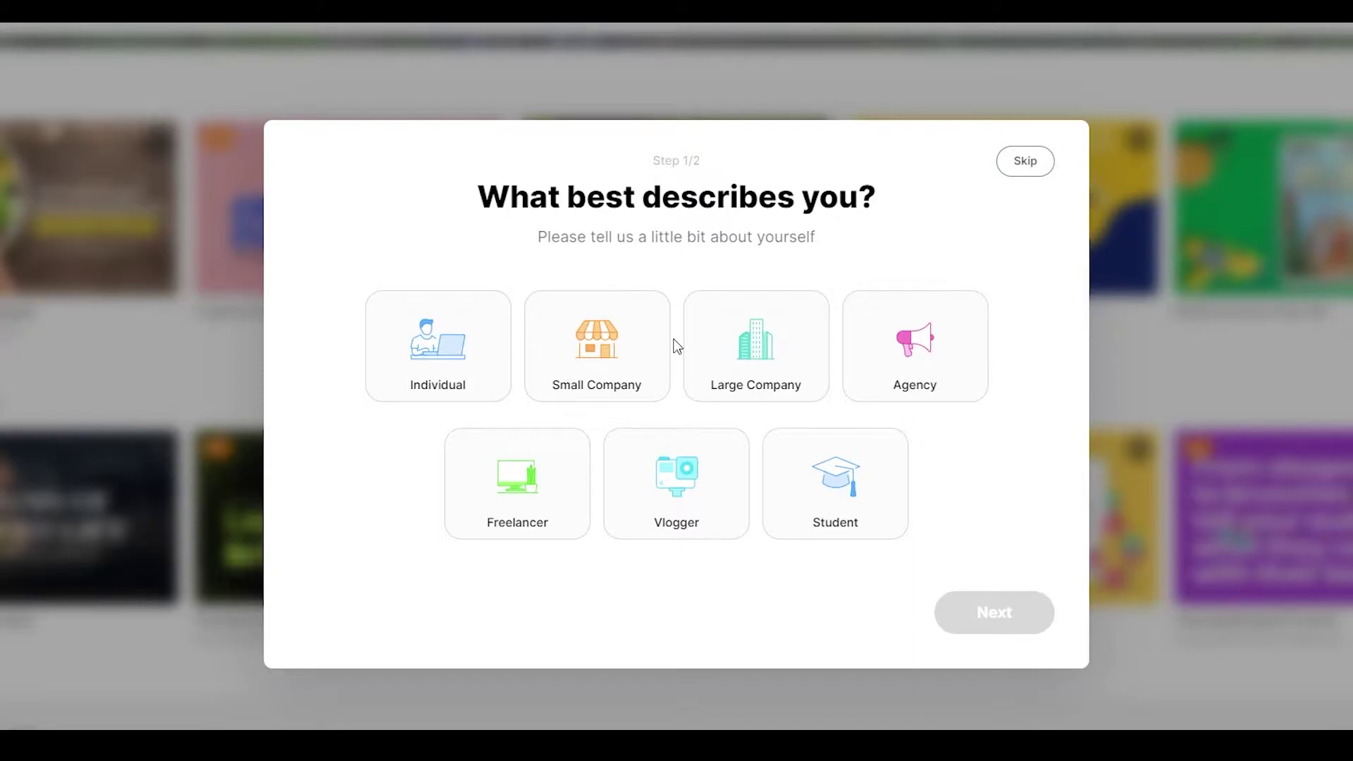
pyautogui.click(887, 367)
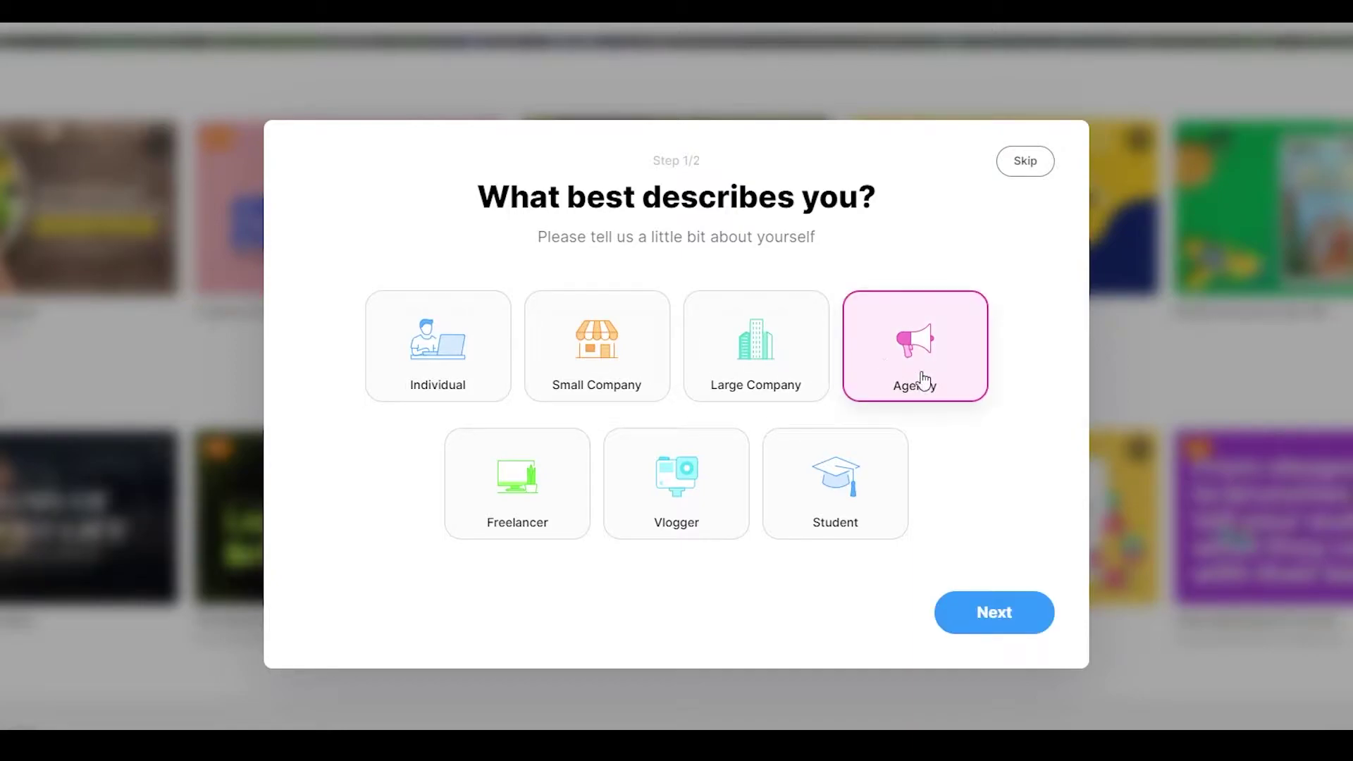
pyautogui.click(1000, 612)
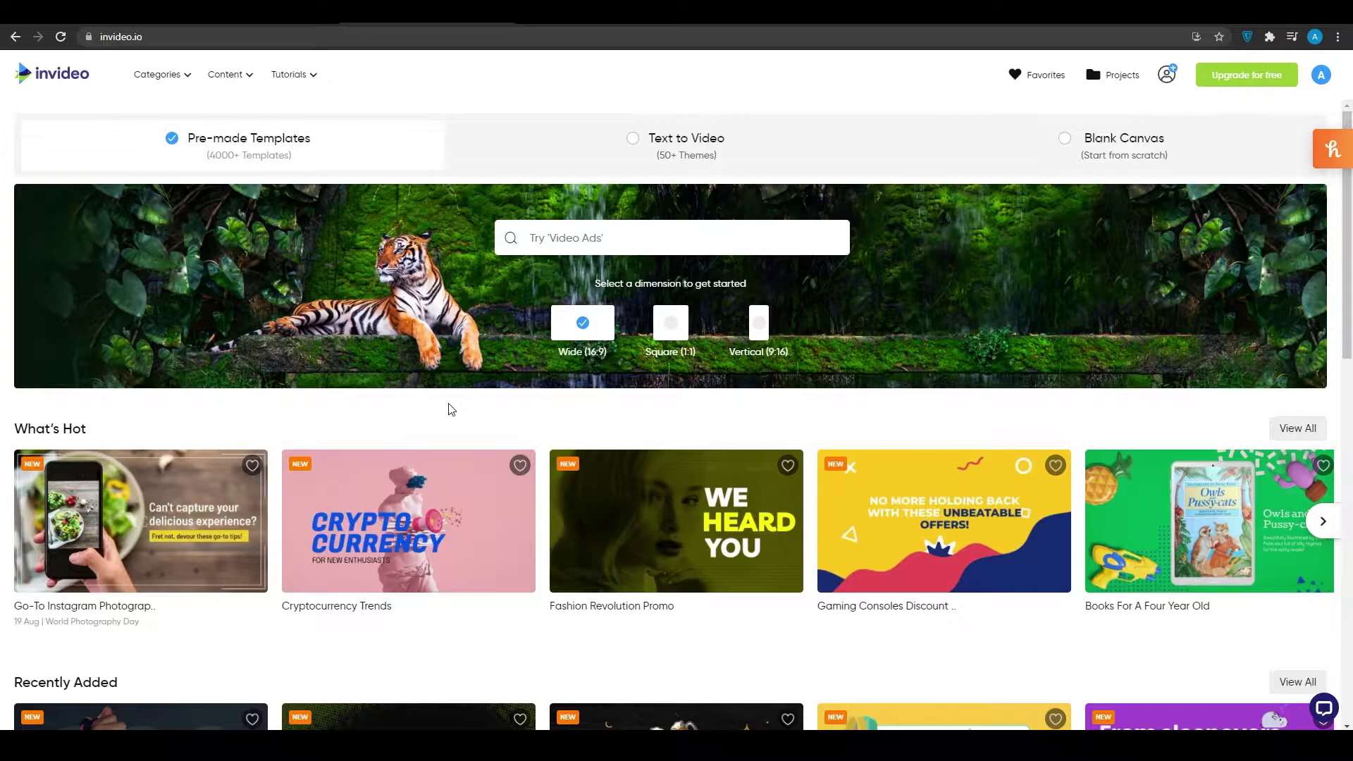
# Browse the pre-made template categories on the home page, from Recently Added down to Video Collages.
pyautogui.scroll(-4, 441, 454)
pyautogui.scroll(-1, 442, 460)
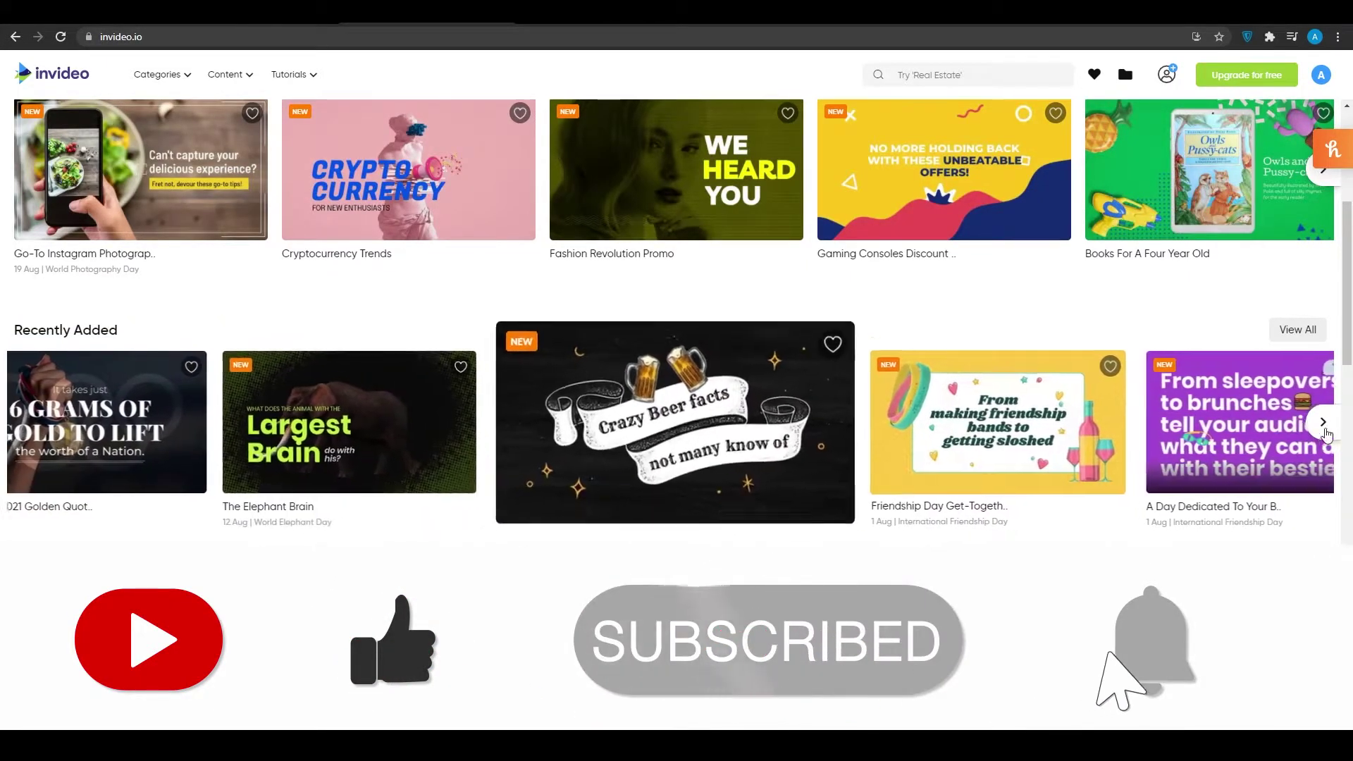
pyautogui.click(1322, 423)
pyautogui.click(1324, 421)
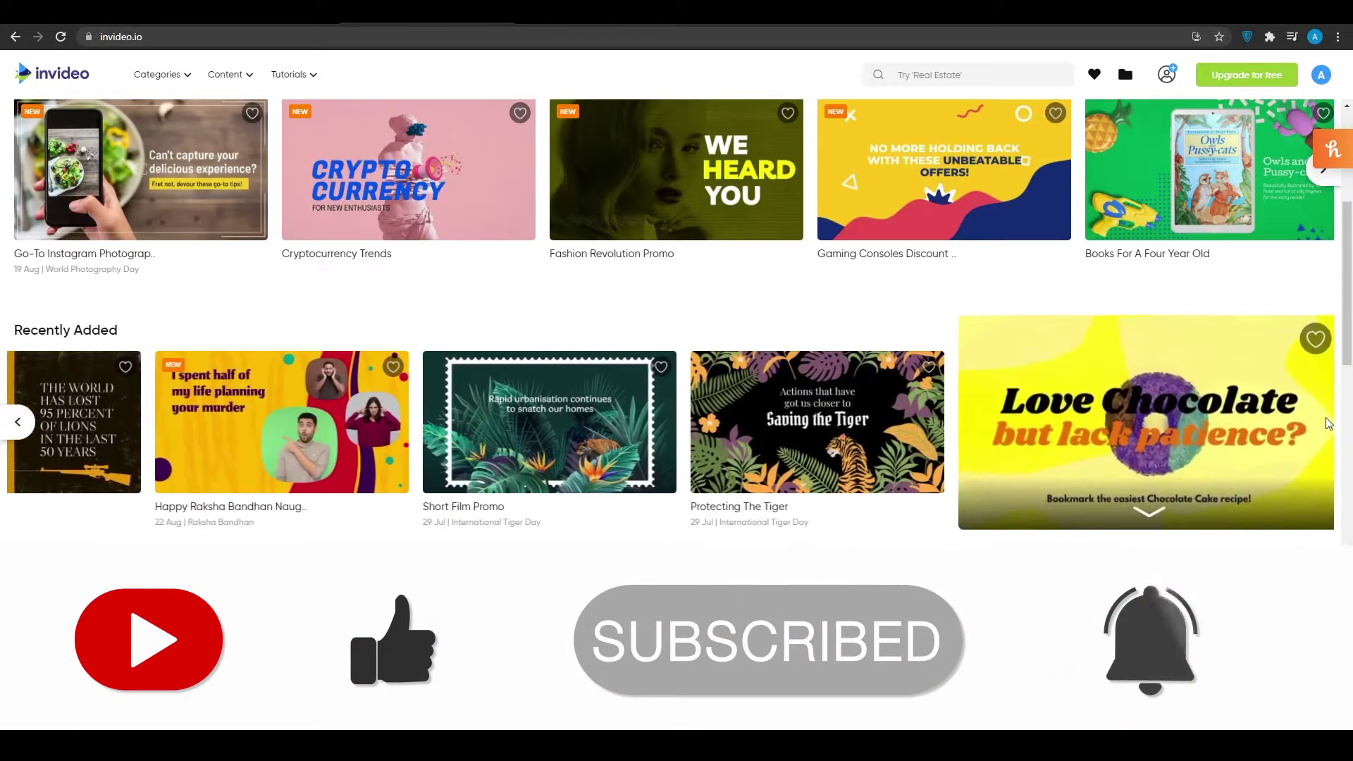
pyautogui.scroll(-6, 725, 446)
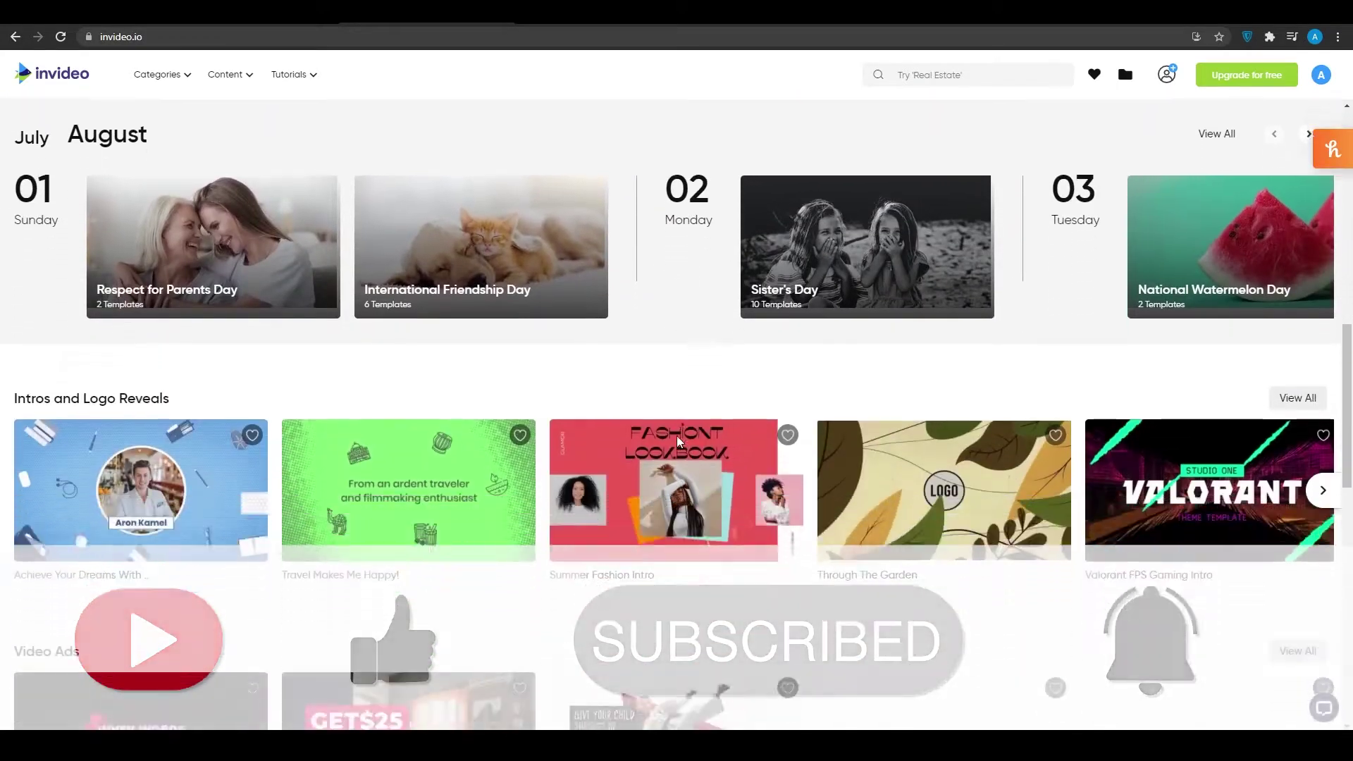
pyautogui.scroll(-5, 678, 442)
pyautogui.scroll(6, 678, 441)
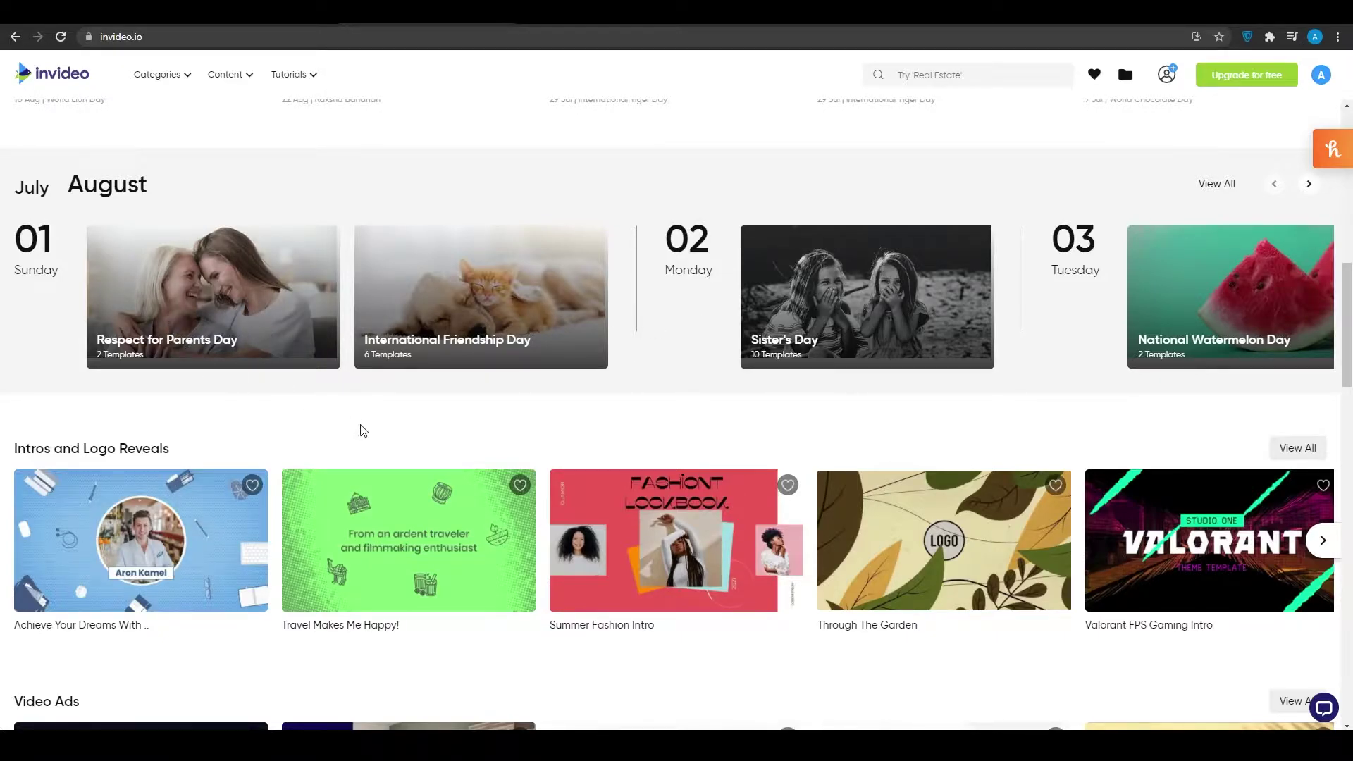
pyautogui.scroll(-9, 375, 429)
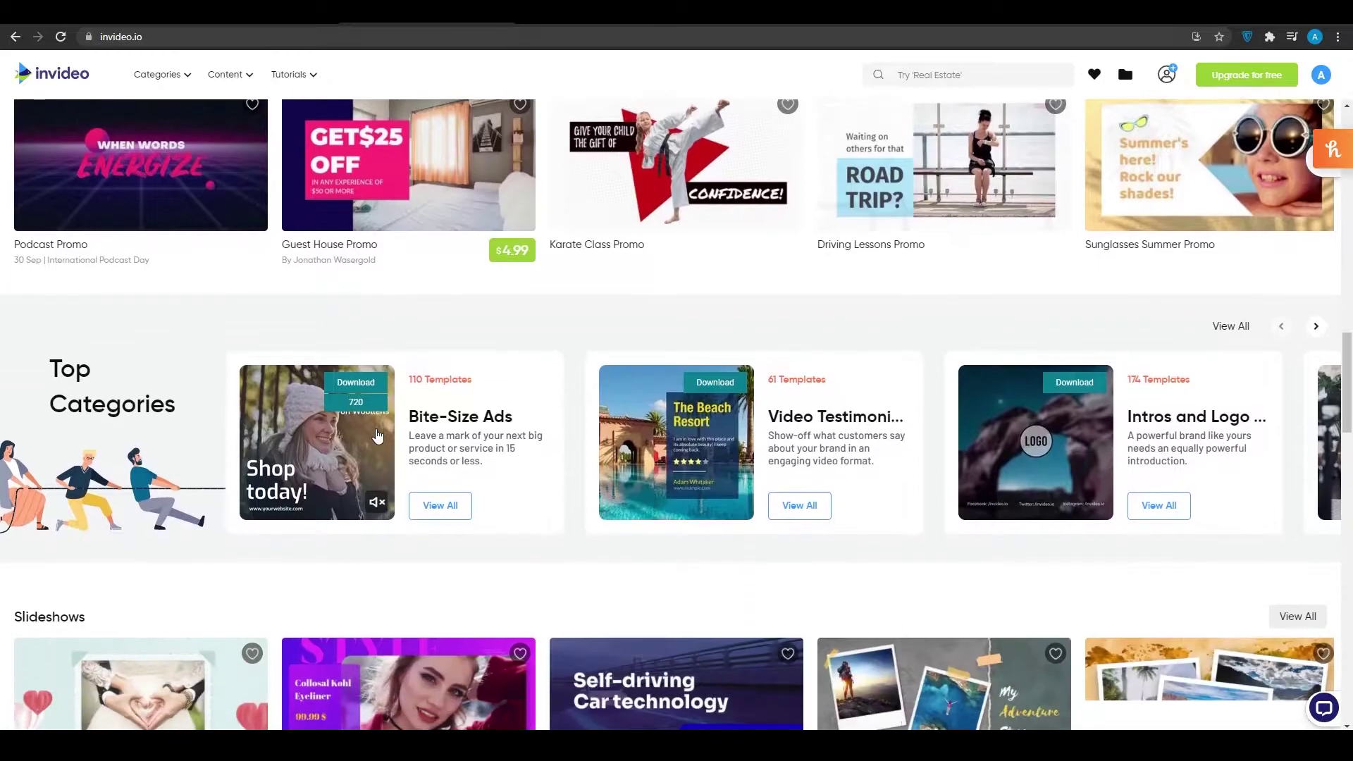
pyautogui.scroll(-4, 378, 435)
pyautogui.scroll(2, 757, 420)
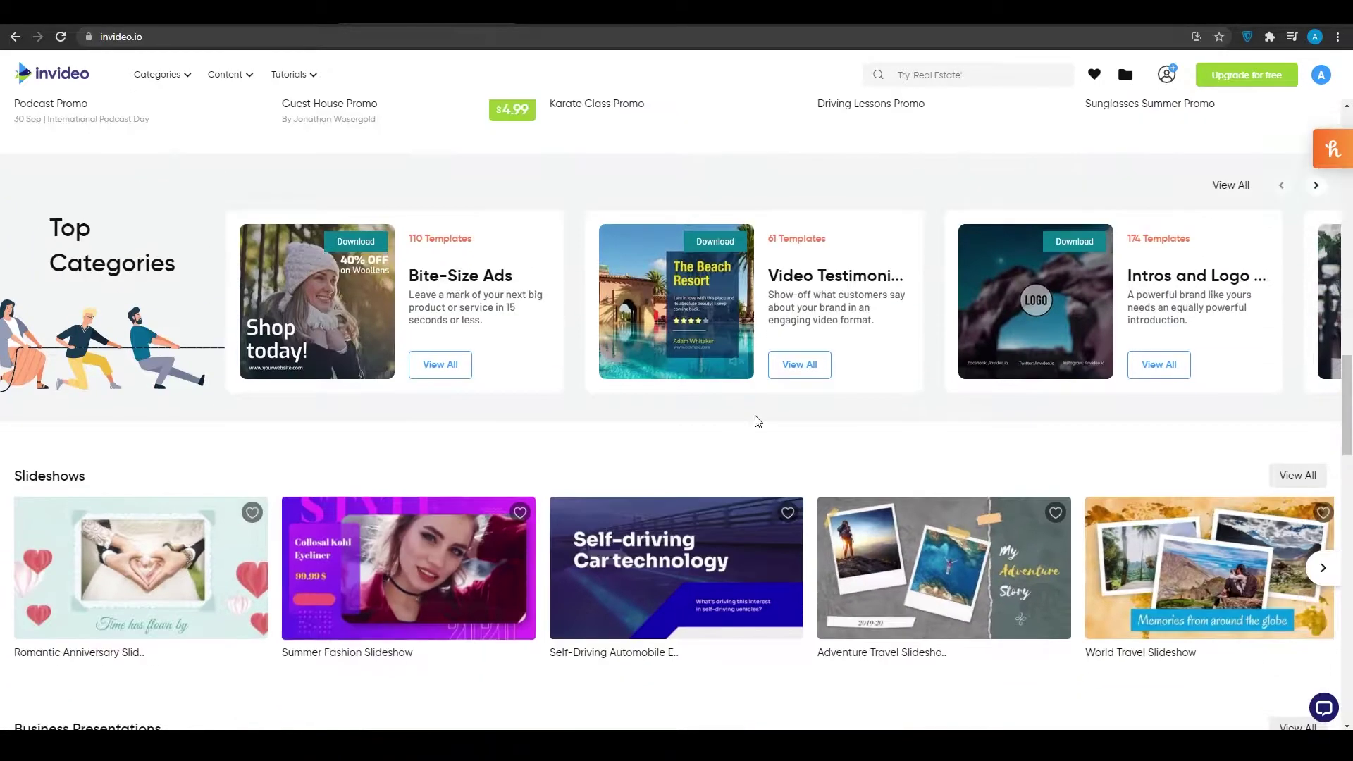
pyautogui.scroll(-9, 821, 371)
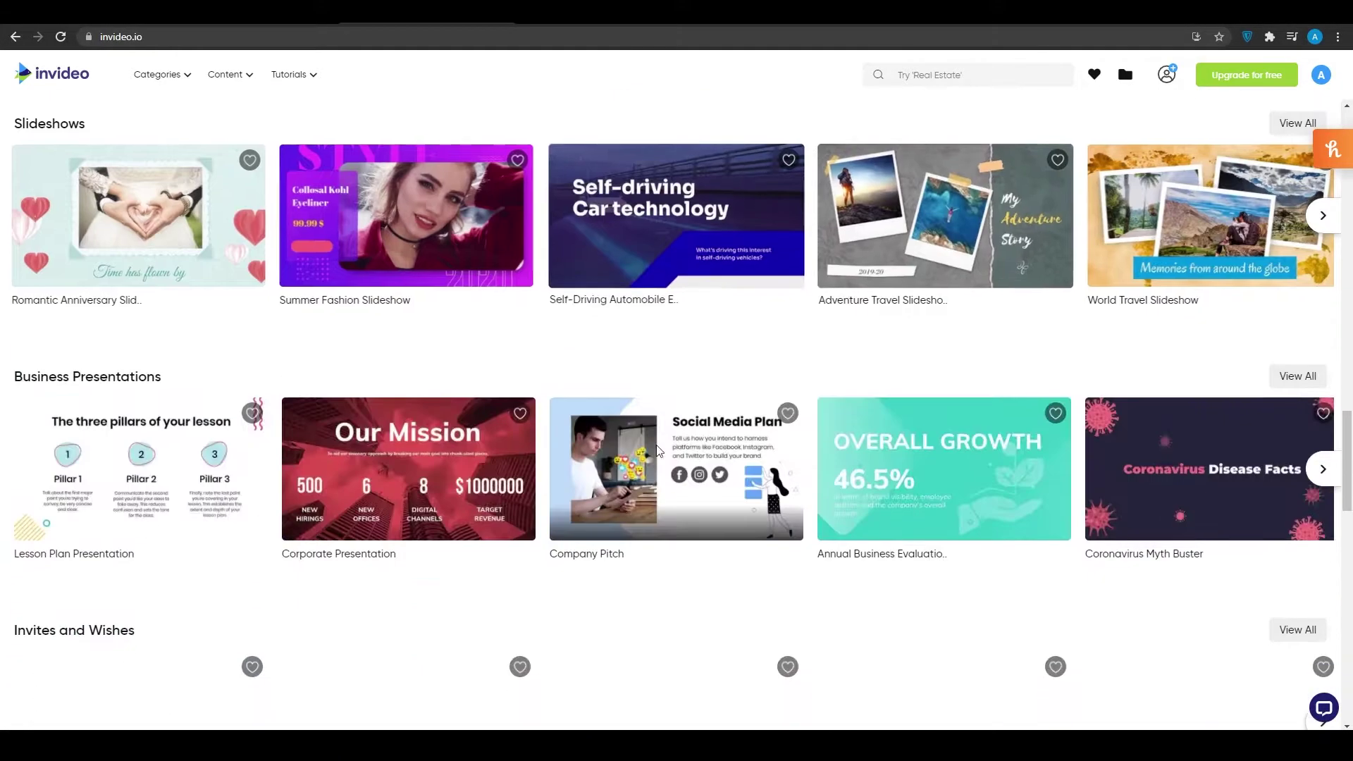
pyautogui.scroll(-6, 564, 463)
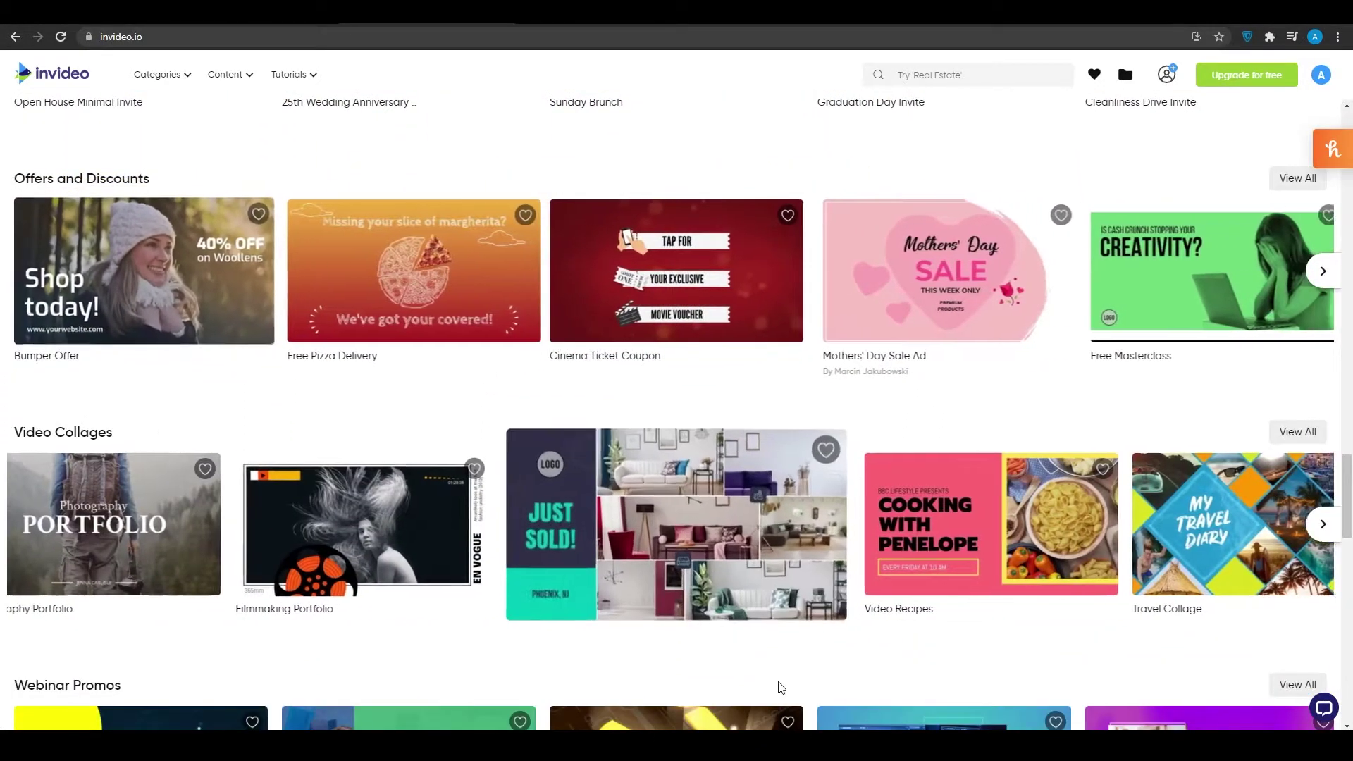
pyautogui.scroll(20, 814, 648)
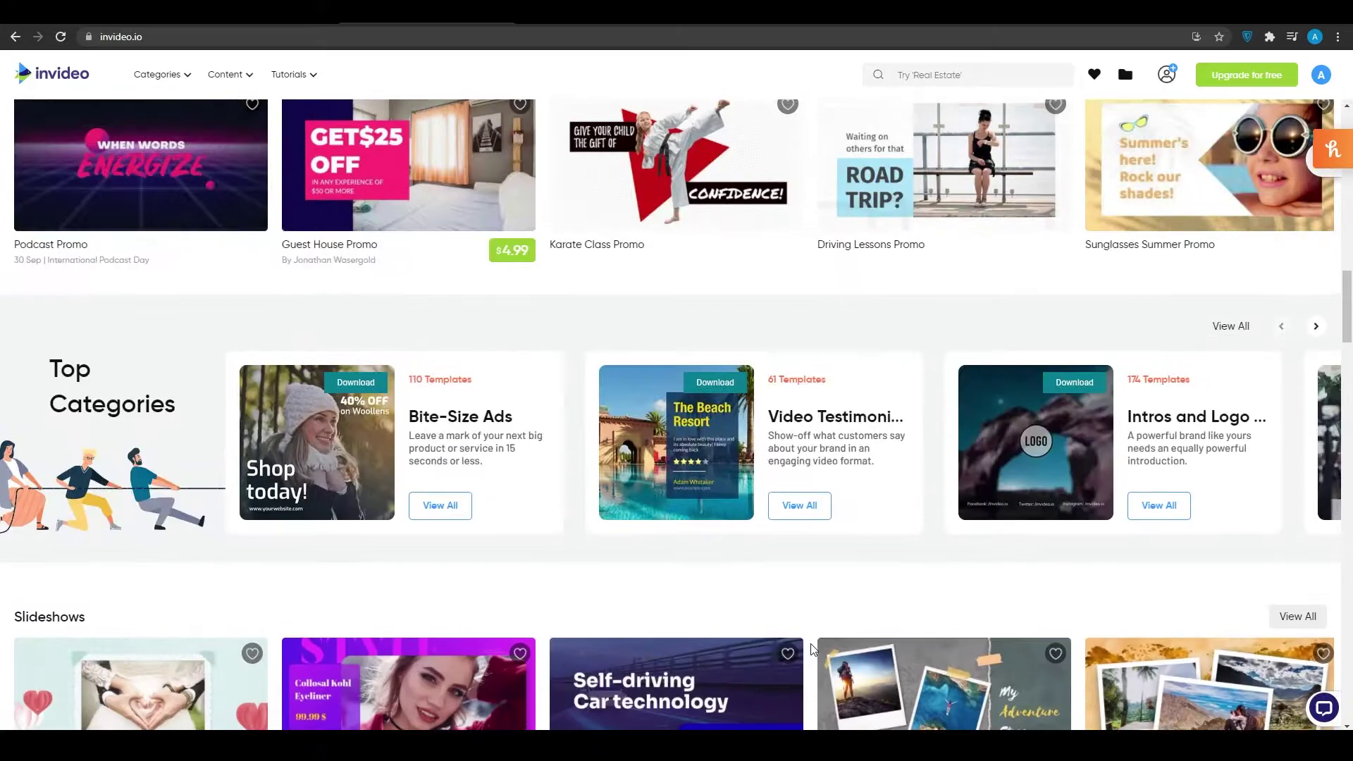
pyautogui.scroll(10, 810, 654)
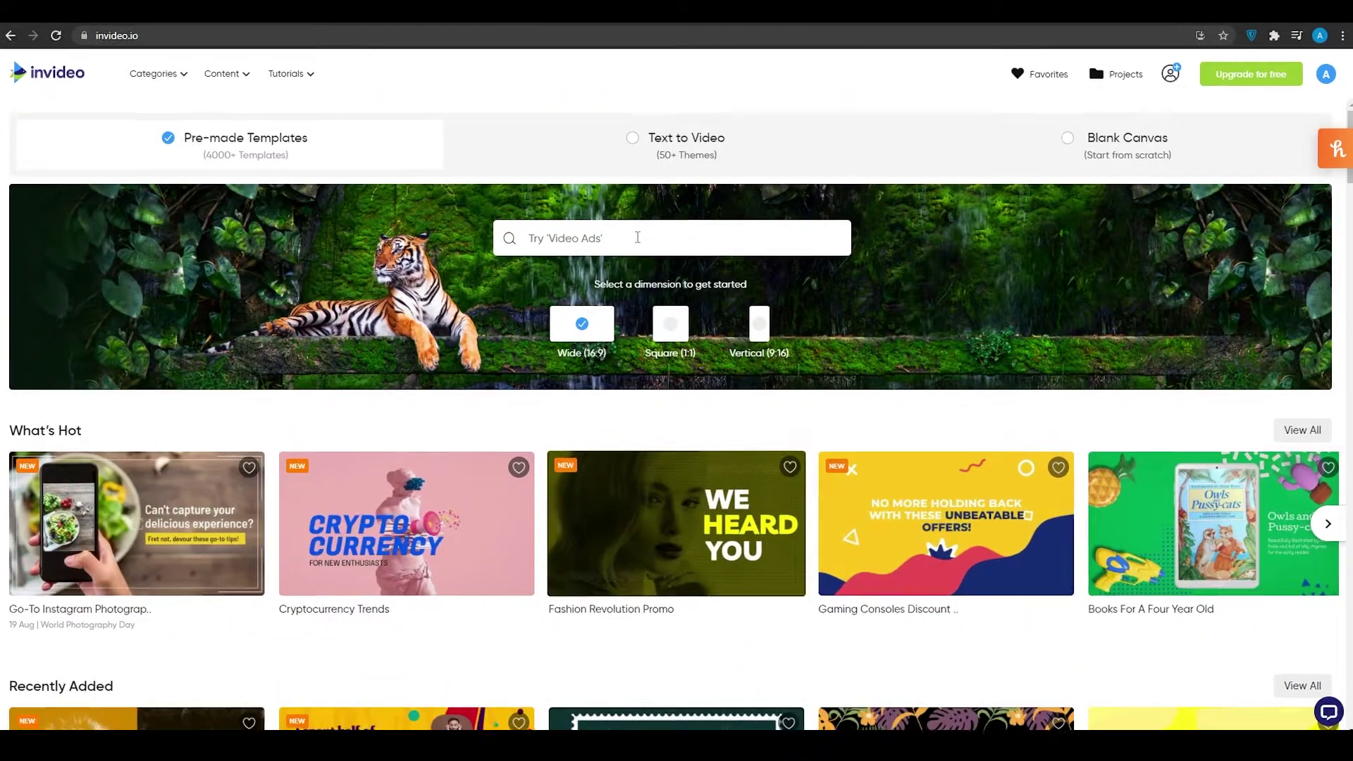
# Search the pre-made templates for "dropshipping".
pyautogui.click(637, 237)
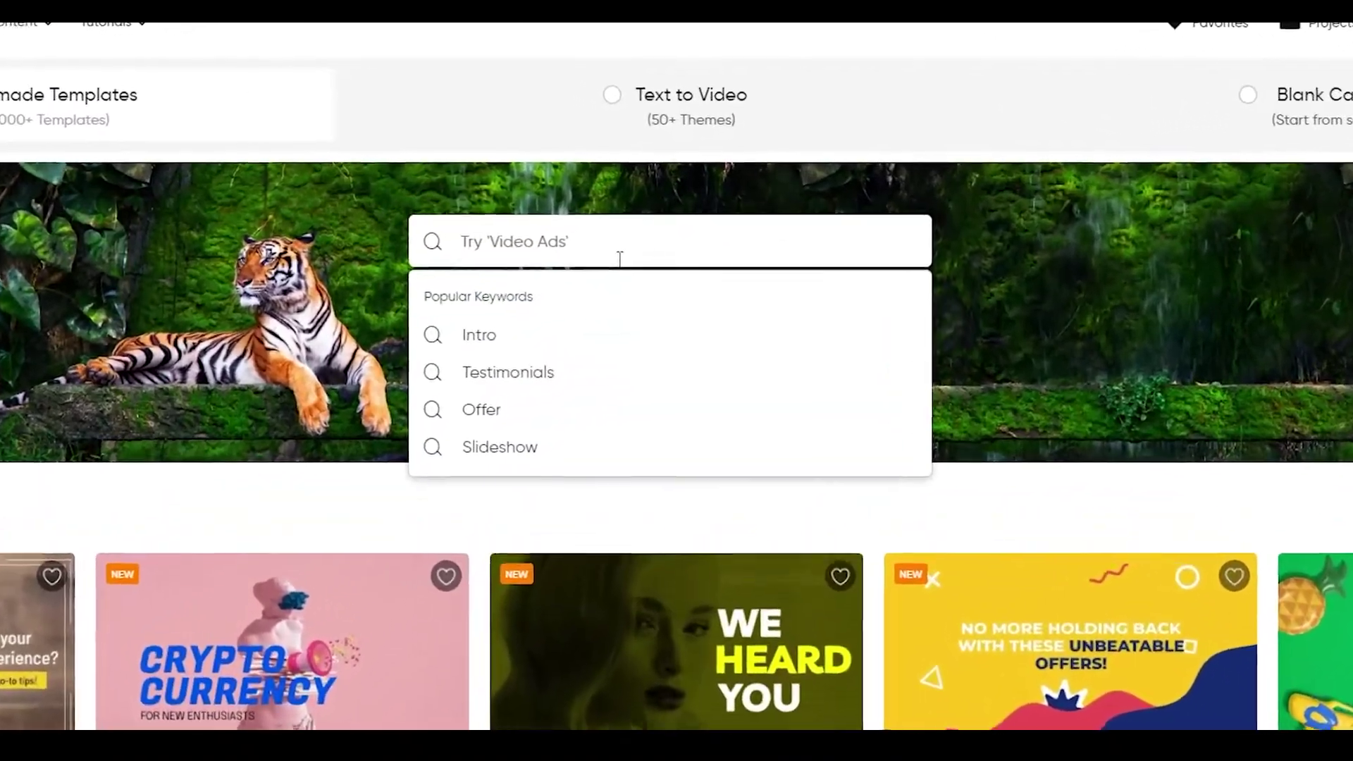
pyautogui.write('dropsh')
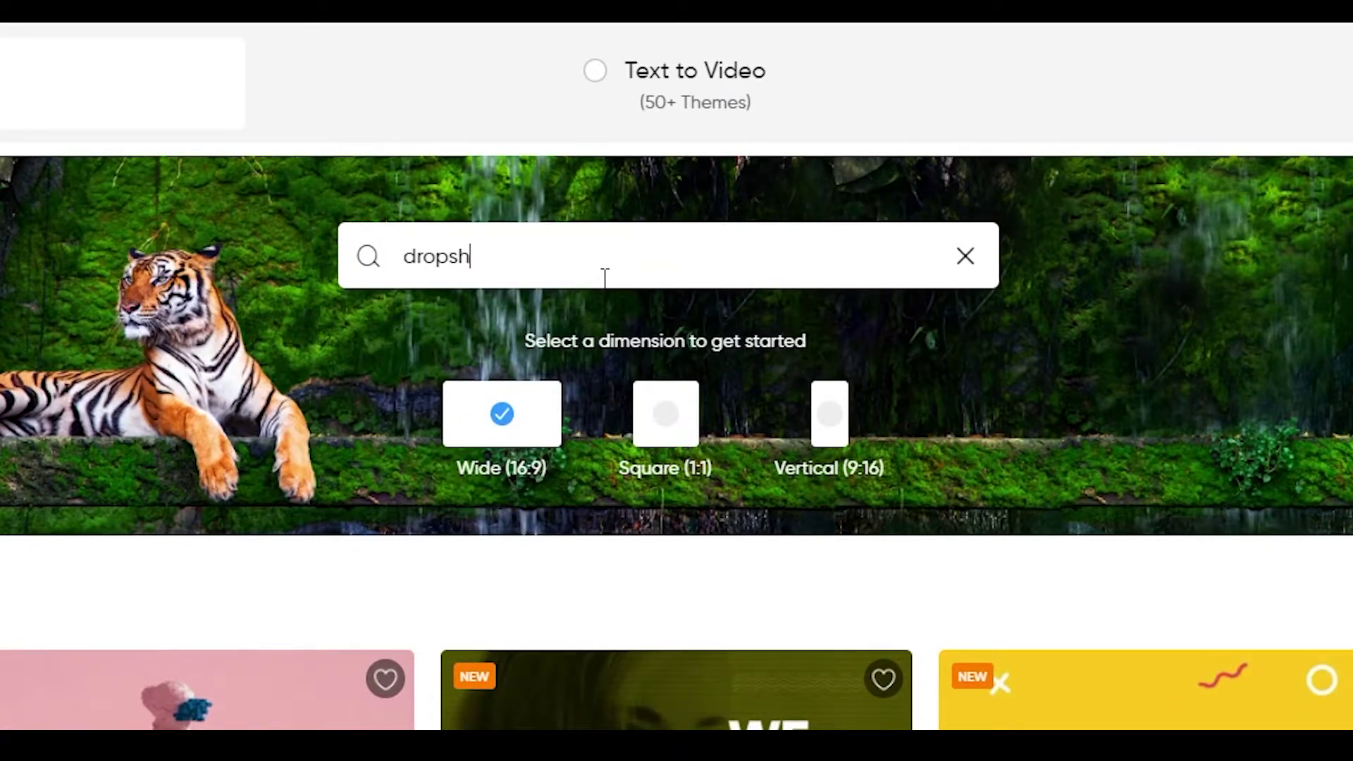
pyautogui.write('ipping')
pyautogui.press('Return')
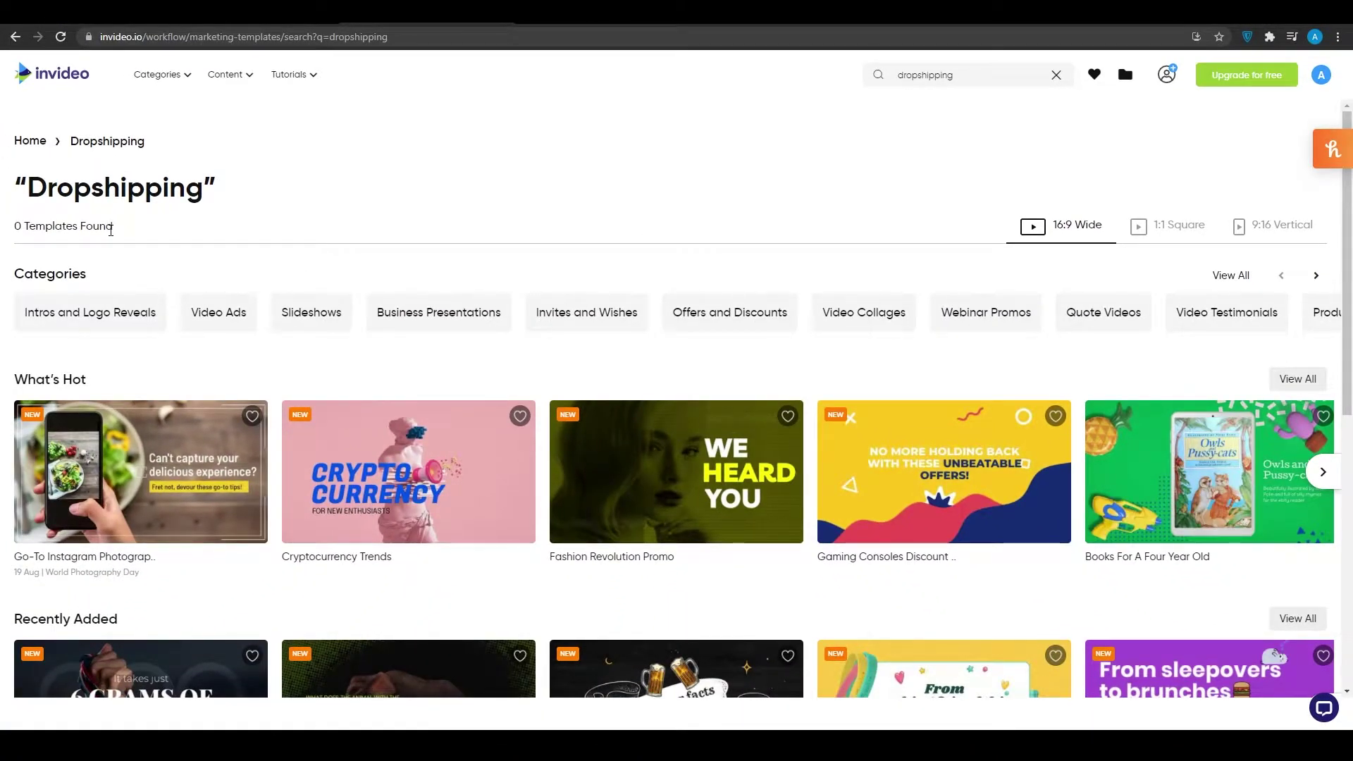
# Return to the home page and search the pre-made templates for "ads".
pyautogui.click(17, 39)
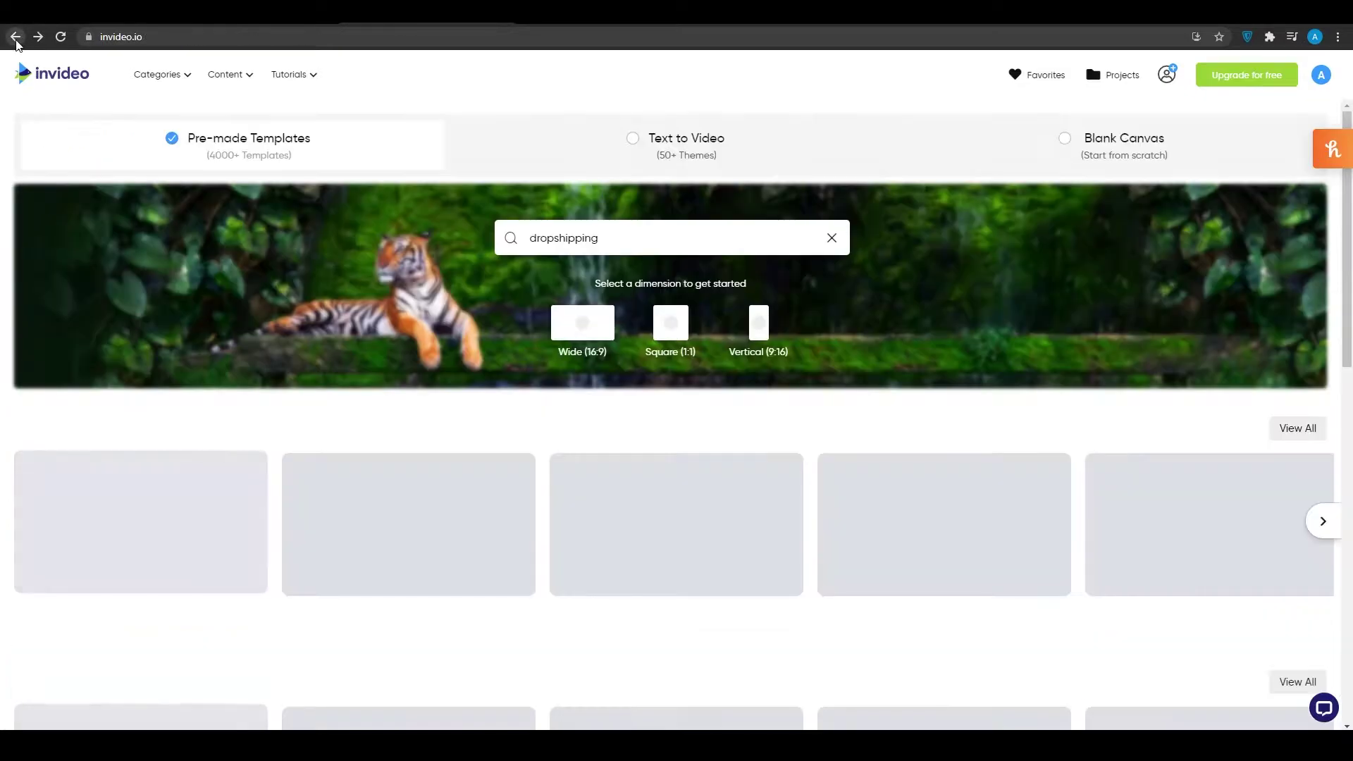
pyautogui.click(528, 228)
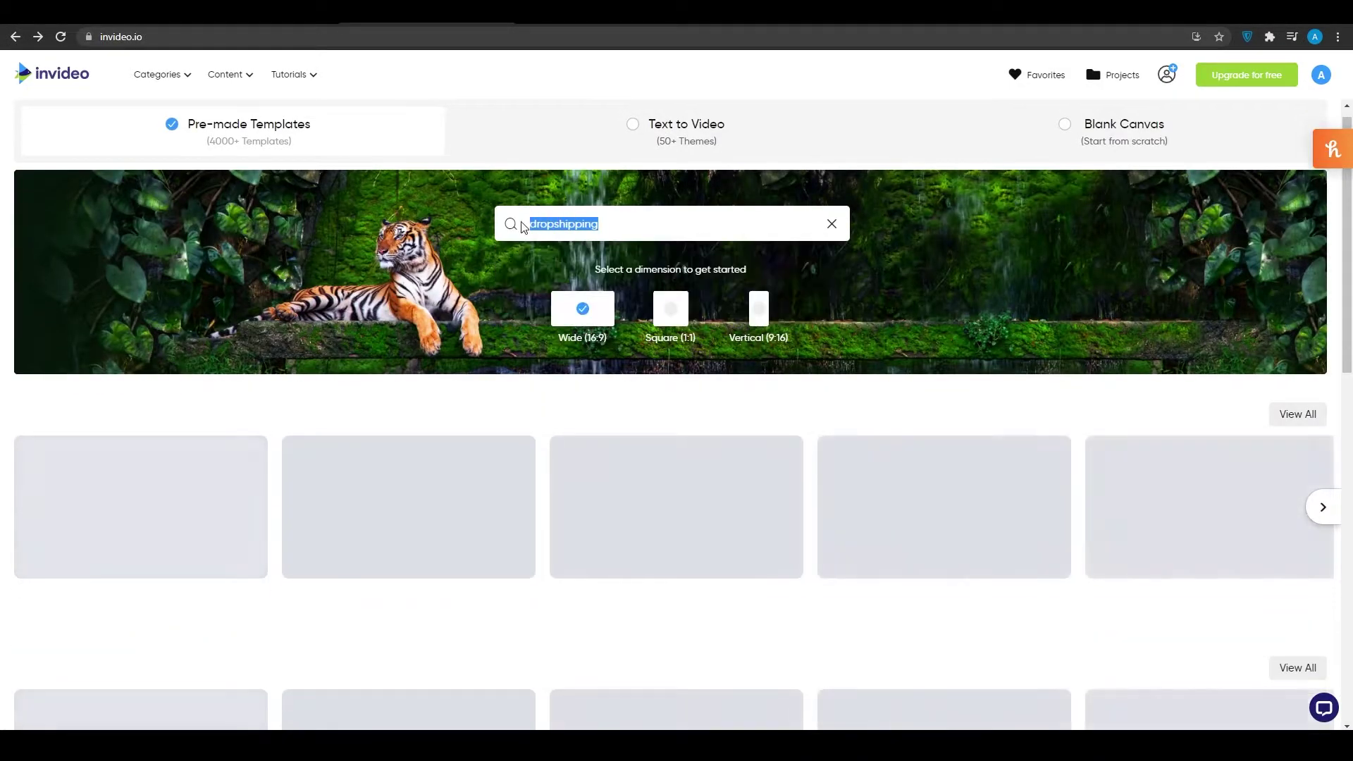
pyautogui.write('ads')
pyautogui.press('Return')
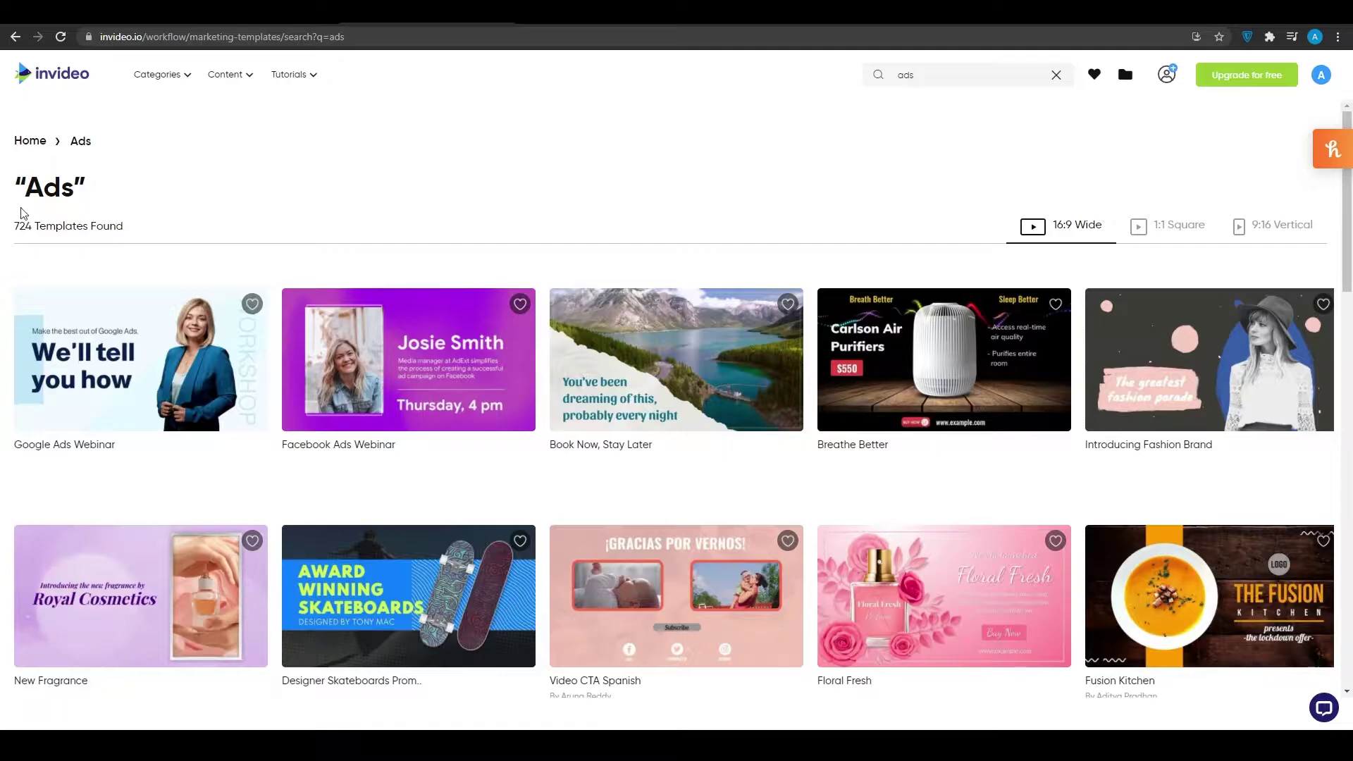
# Examine the wide-format ad templates in the search results and preview a few of them.
pyautogui.scroll(-3, 326, 226)
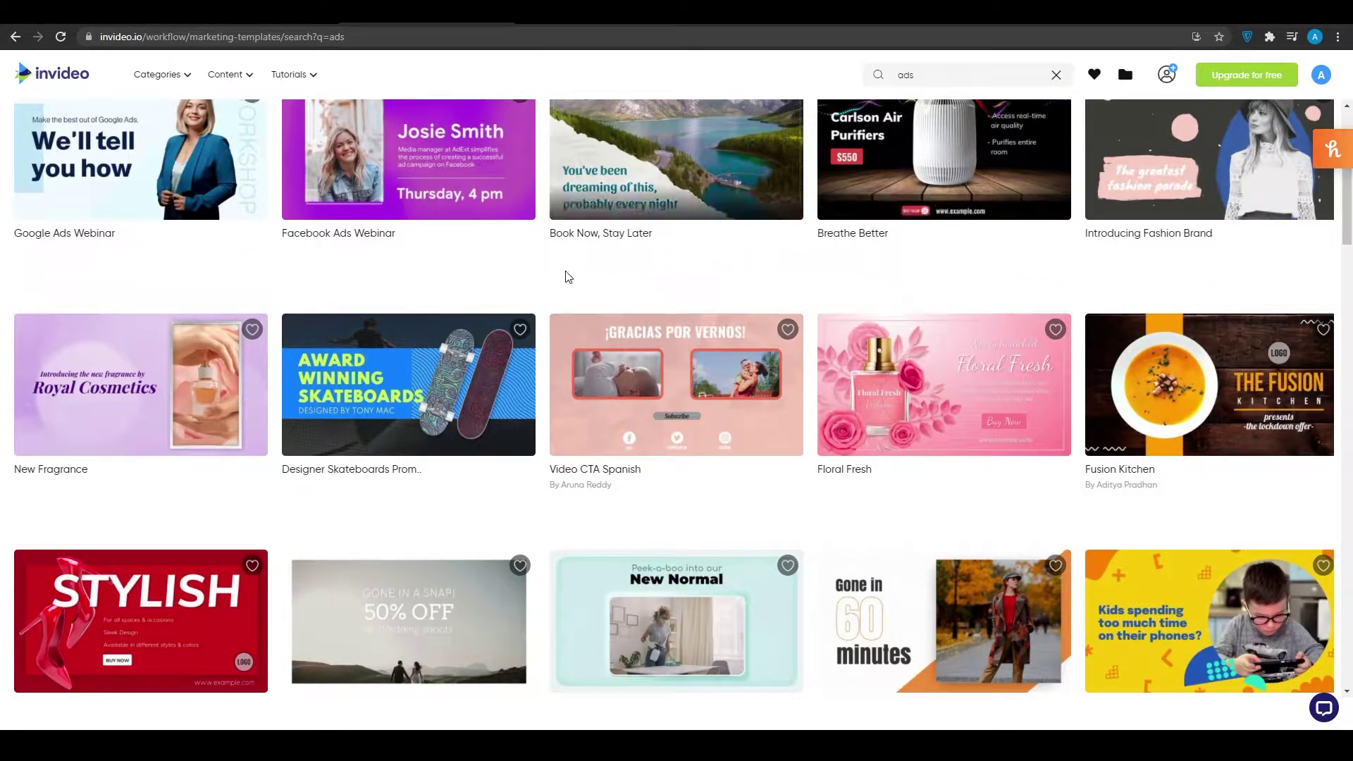
pyautogui.scroll(1, 255, 300)
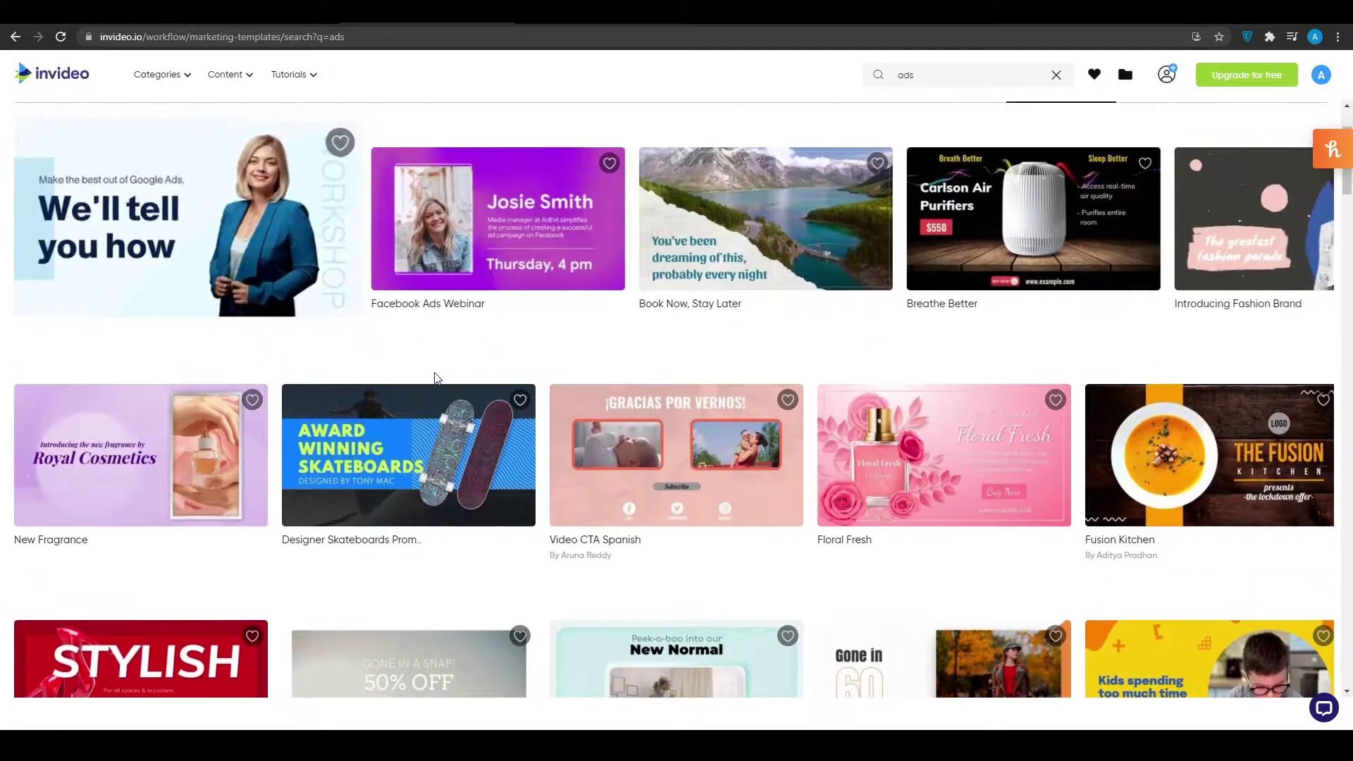
pyautogui.moveTo(161, 238)
pyautogui.scroll(1, 160, 237)
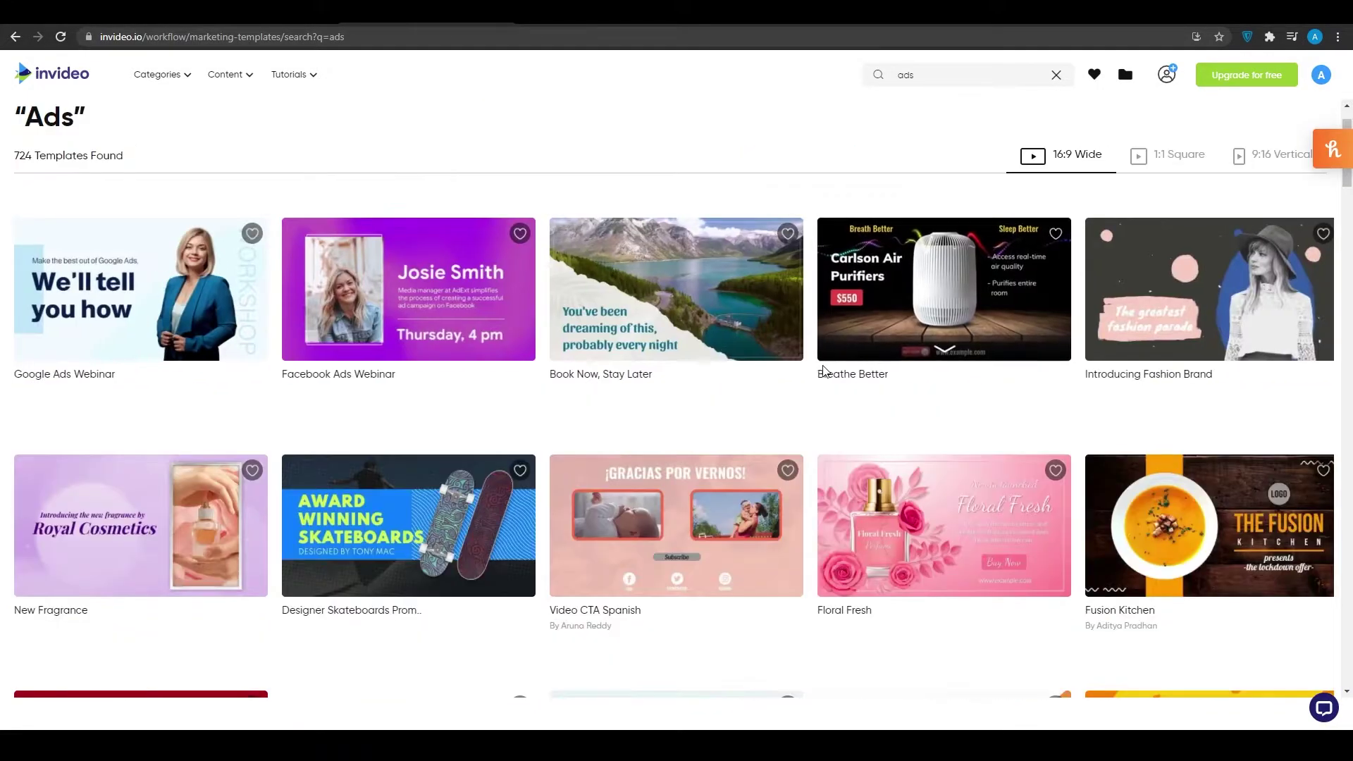
pyautogui.moveTo(923, 318)
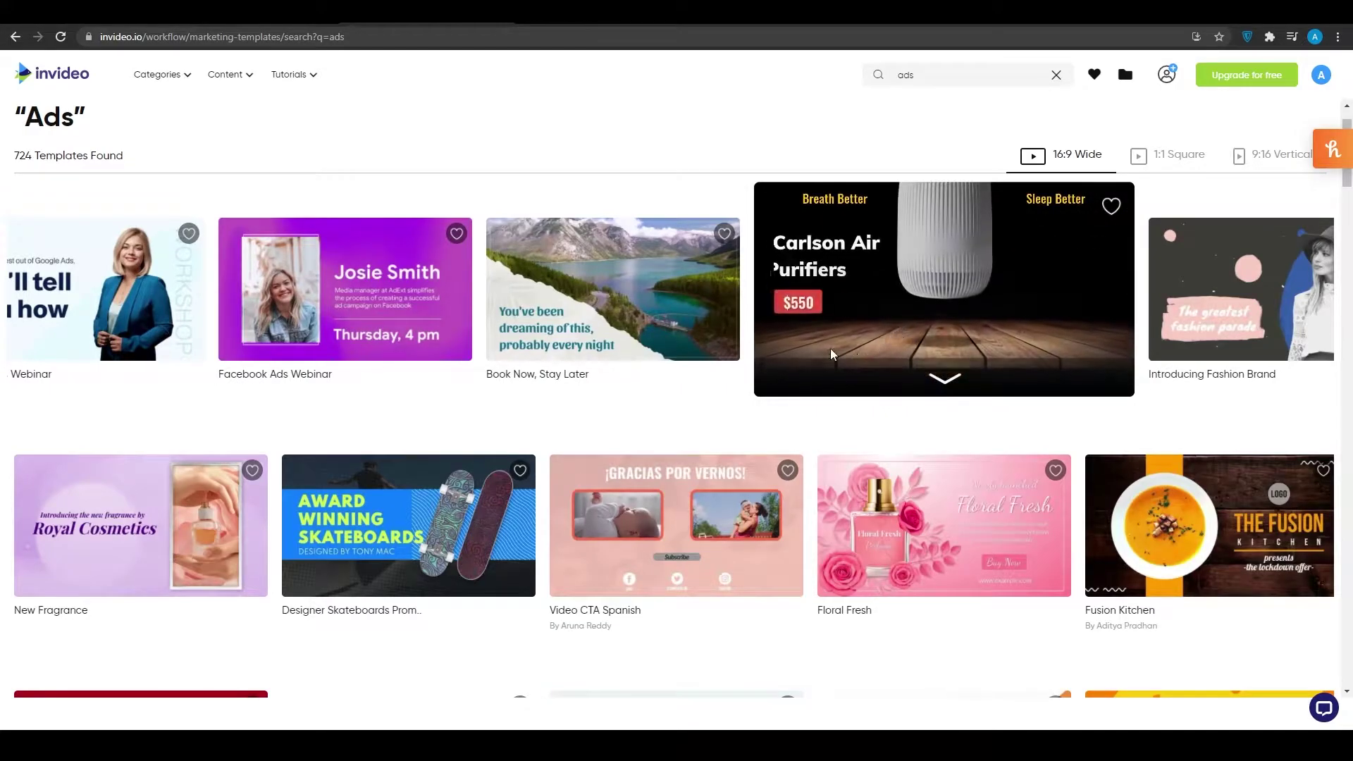
pyautogui.moveTo(618, 345)
pyautogui.scroll(-1, 606, 345)
pyautogui.scroll(-2, 606, 346)
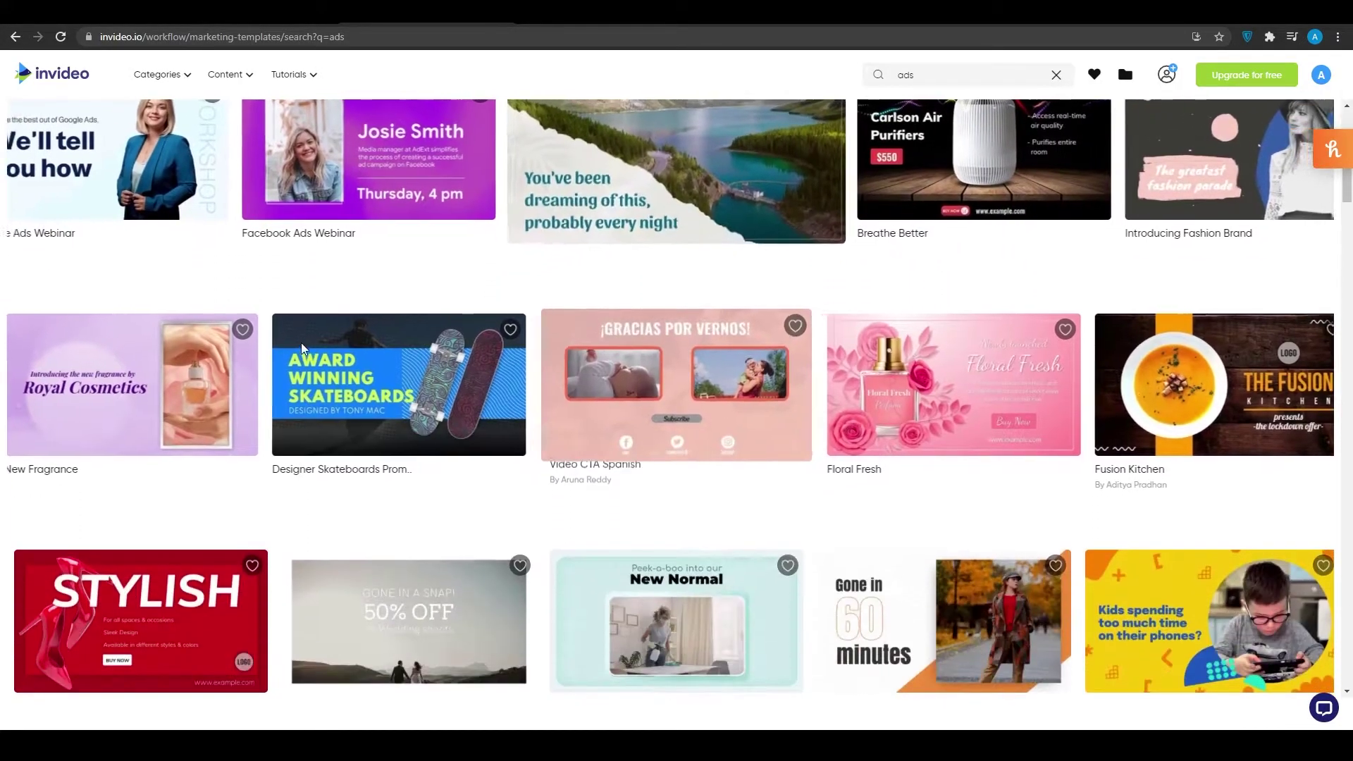
pyautogui.scroll(-2, 965, 483)
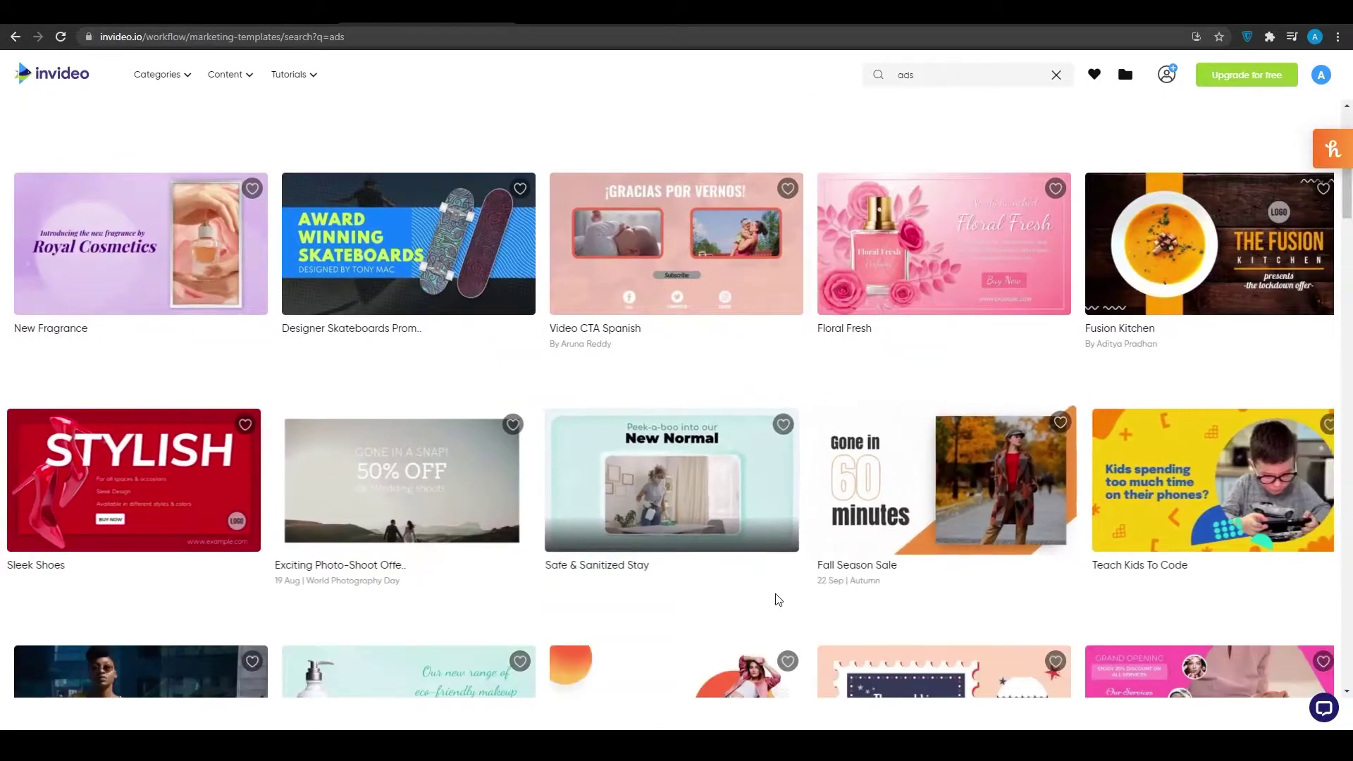
pyautogui.scroll(2, 751, 590)
# Open the Designer Skateboards Promo template, choose the Square (1:1) dimension and use it for a new project.
pyautogui.moveTo(428, 421)
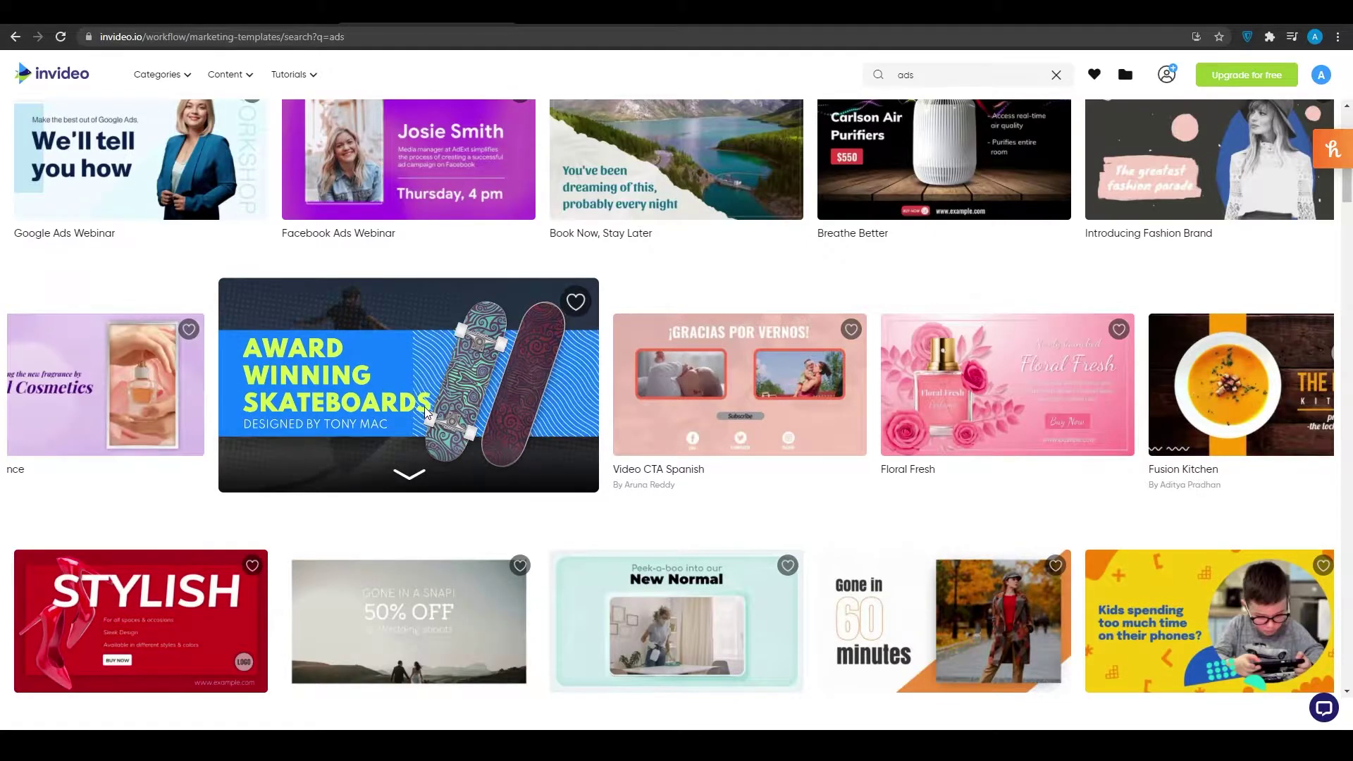
pyautogui.click(425, 407)
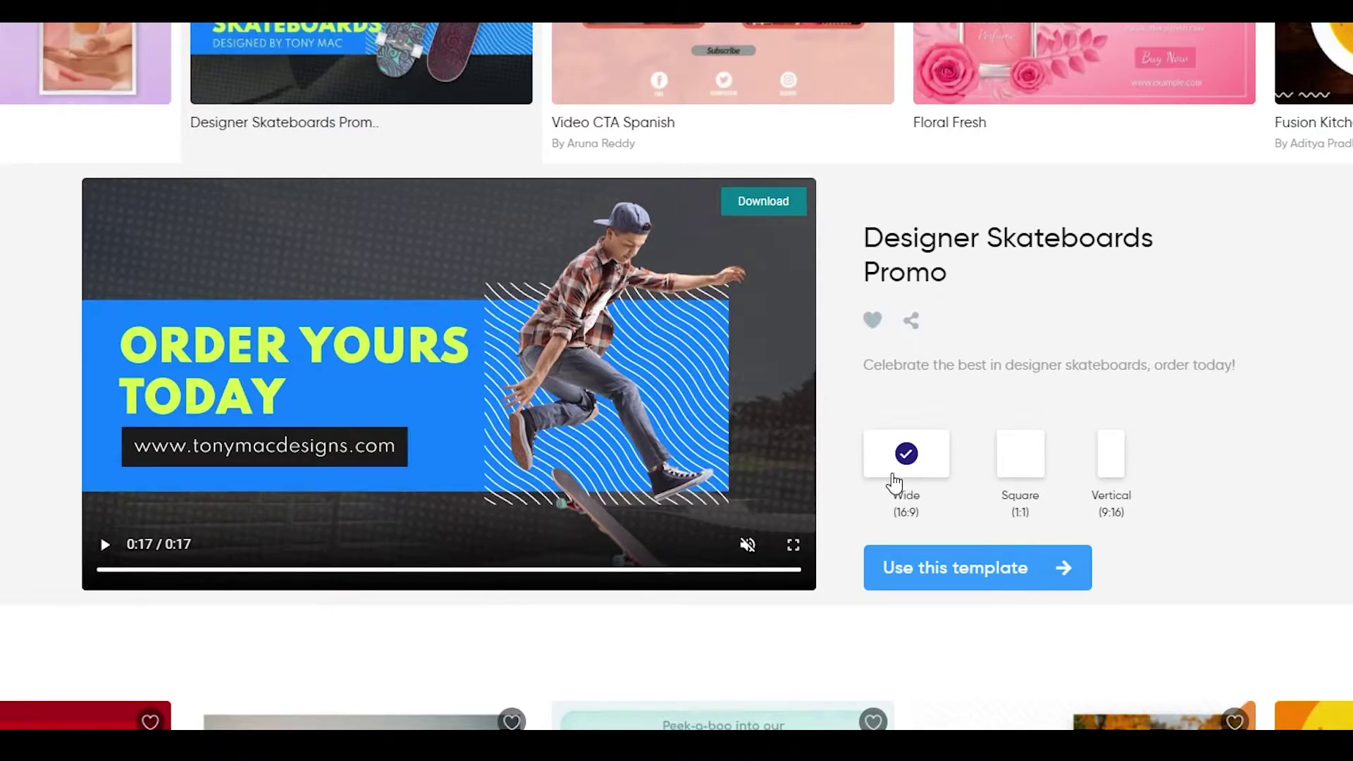
pyautogui.click(1015, 471)
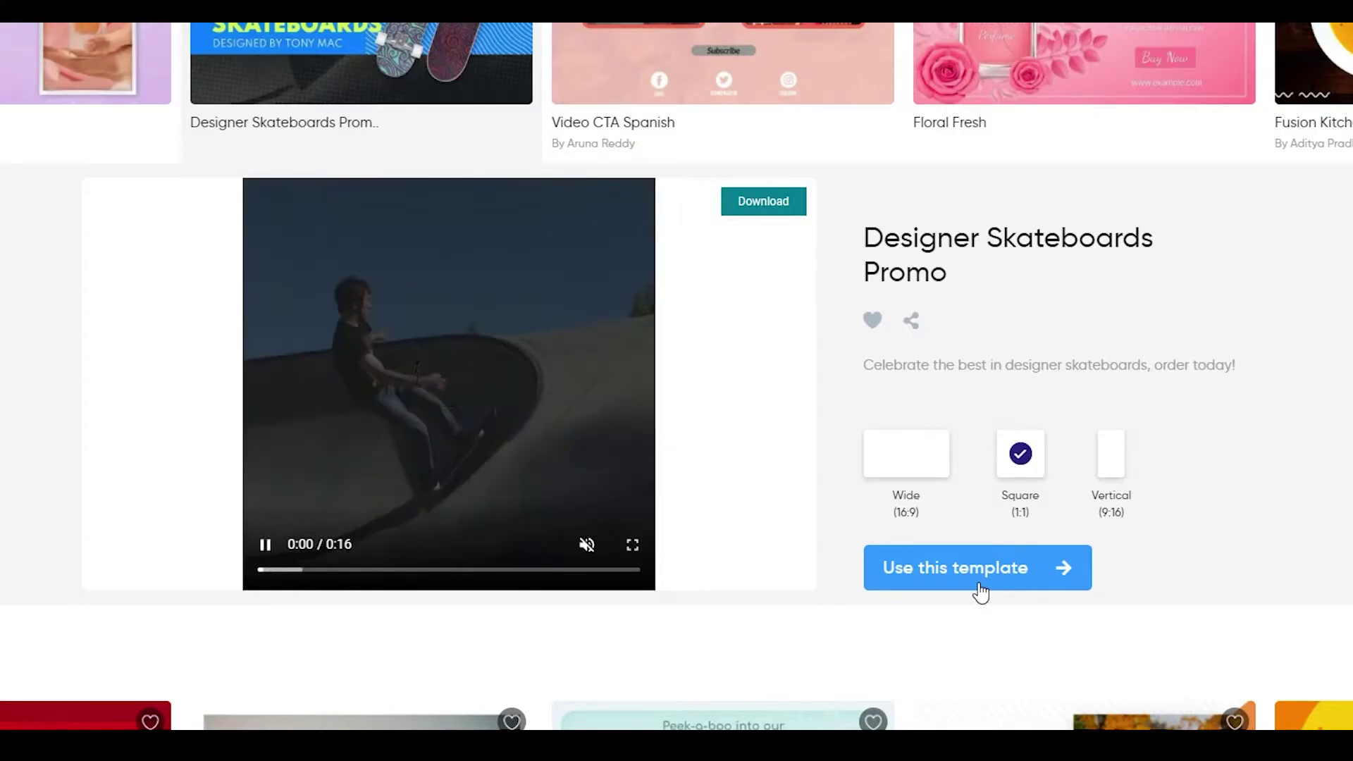
pyautogui.click(979, 587)
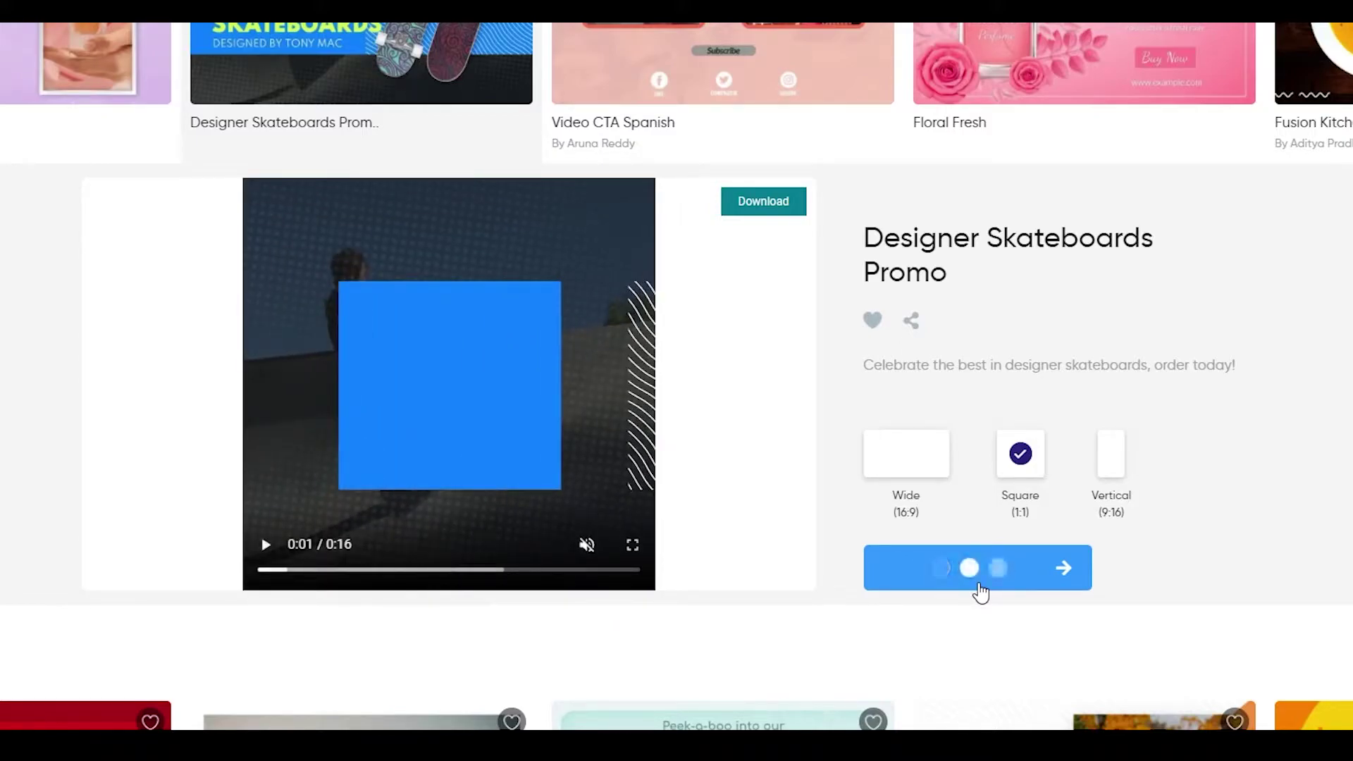
pyautogui.scroll(-2, 885, 442)
pyautogui.scroll(-10, 886, 443)
pyautogui.scroll(10, 886, 444)
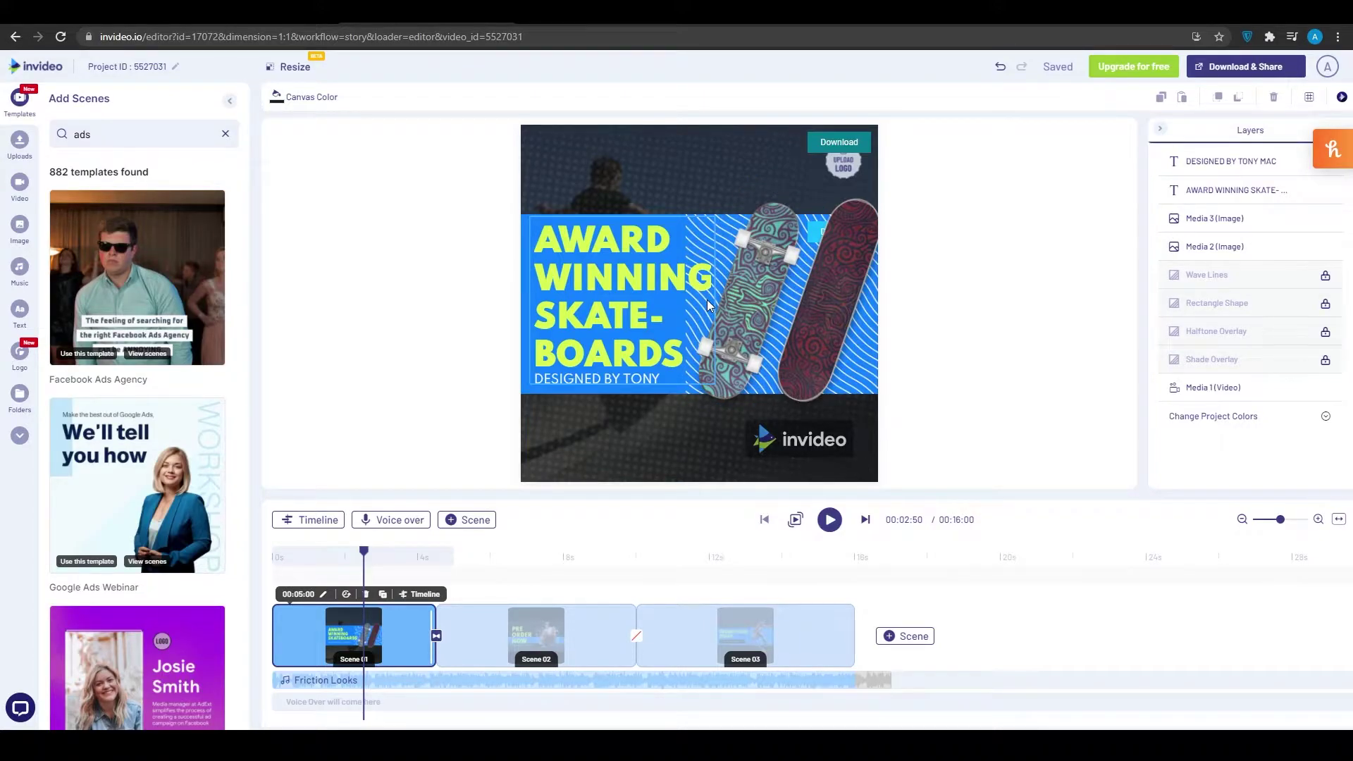
# Replace the "AWARD WINNING SKATE-BOARDS" headline in Scene 01 with "NECKLACES".
pyautogui.doubleClick(626, 258)
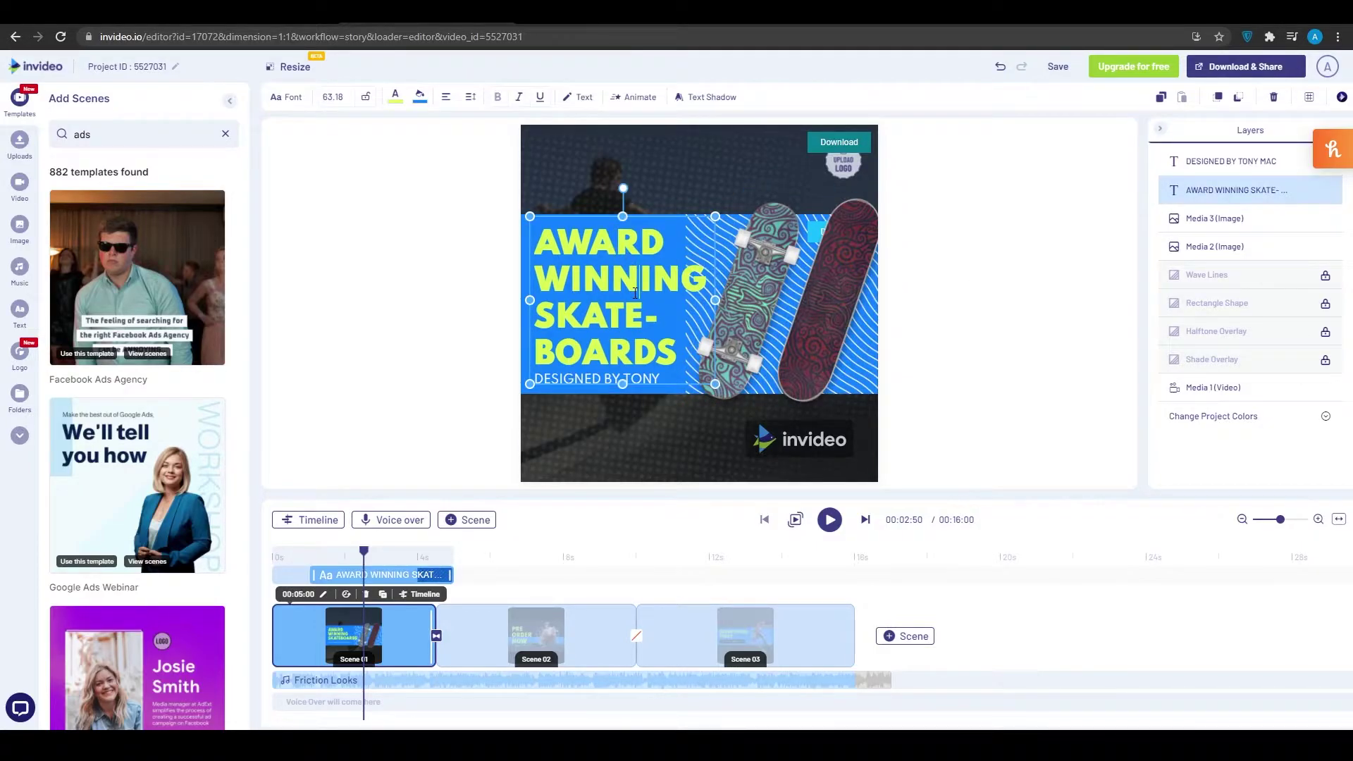
pyautogui.hotkey('ctrl', 'a')
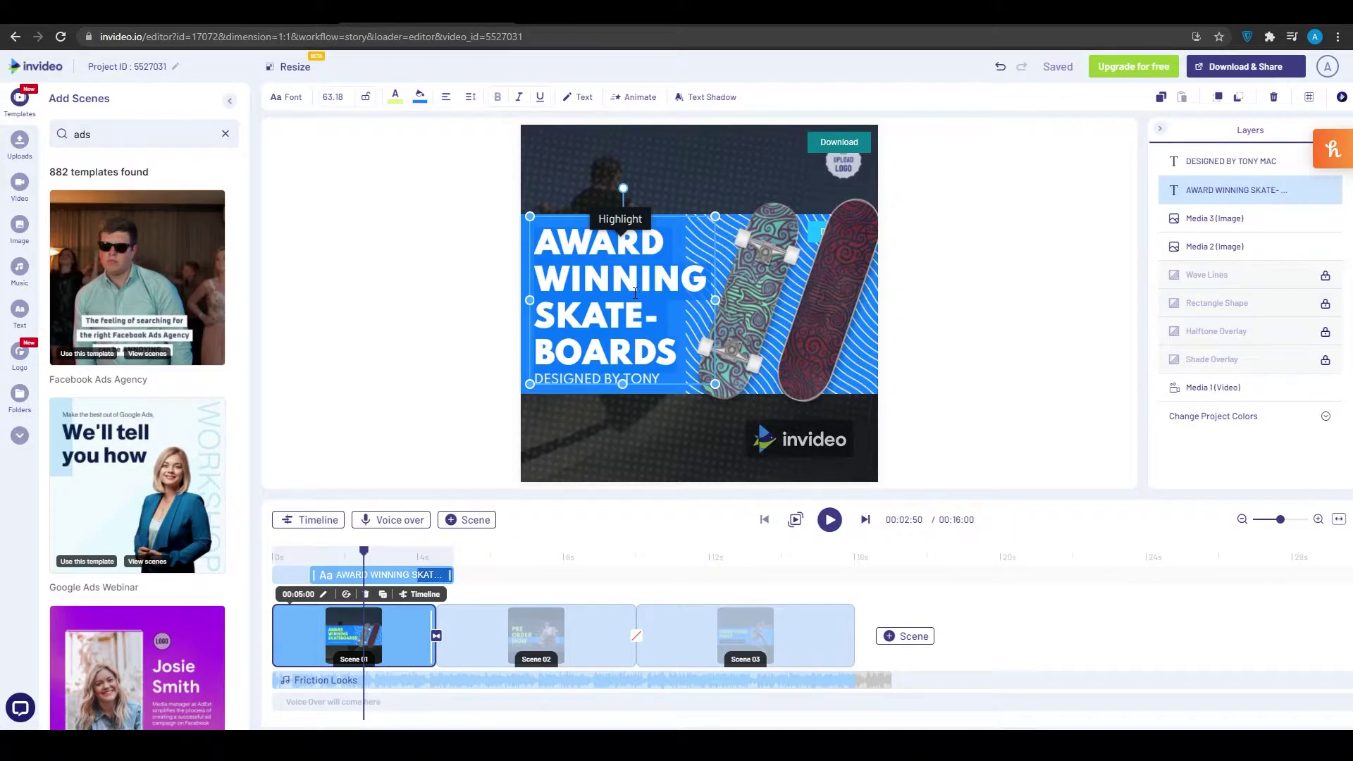
pyautogui.write('NECKLACES')
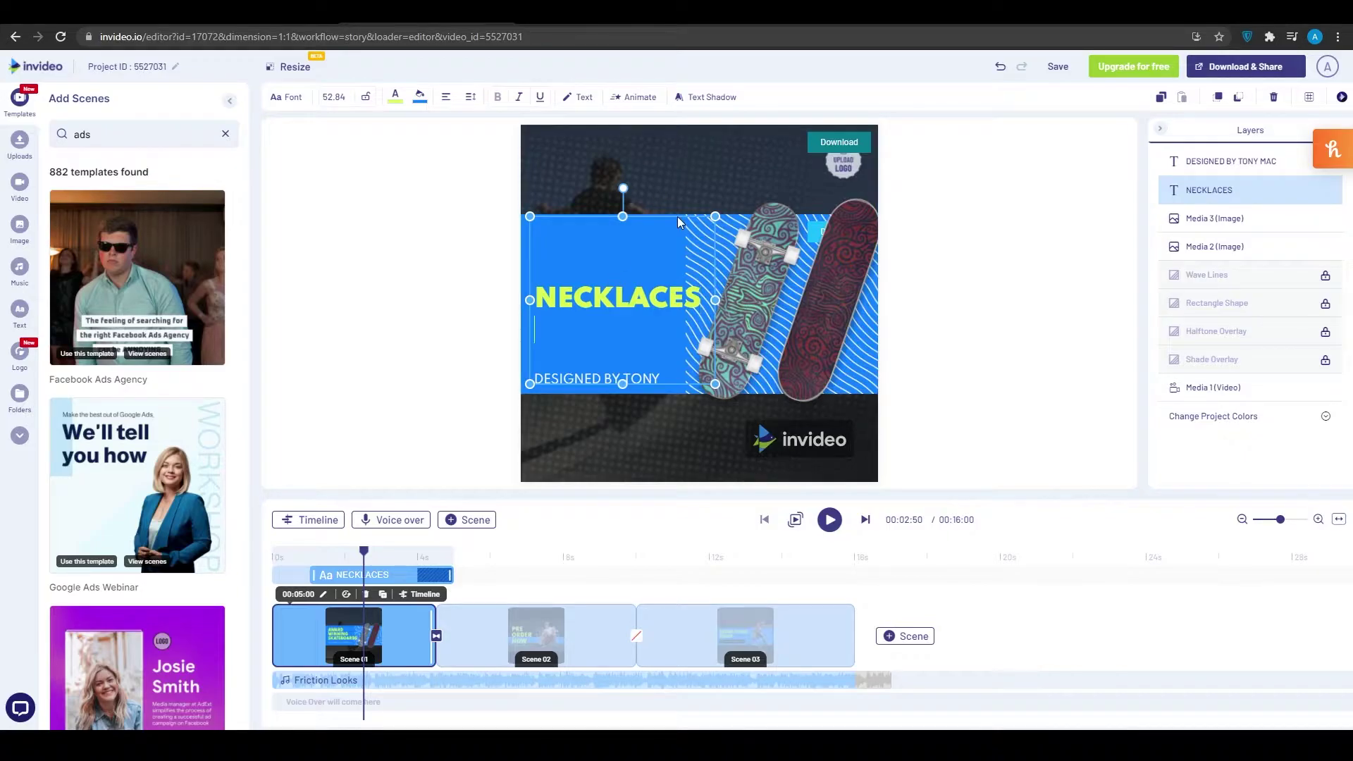
# Extend the Scene 01 headline to "NECKLACES LIMITED EDITION", shrink it to size 49.63 and move it up and left on the blue panel.
pyautogui.write(' LIMITED EDITII')
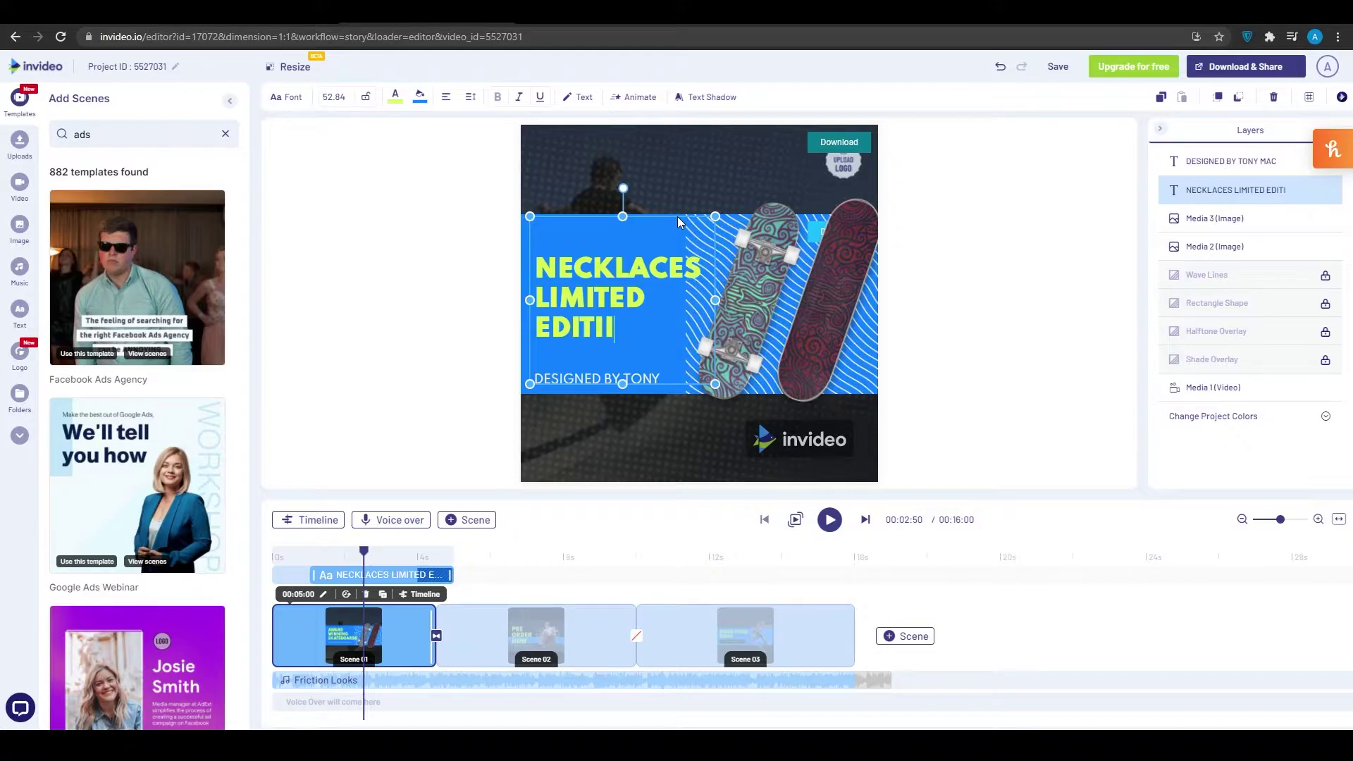
pyautogui.press('BackSpace')
pyautogui.write('ON')
pyautogui.moveTo(714, 216)
pyautogui.mouseDown()
pyautogui.moveTo(679, 236)
pyautogui.moveTo(708, 240)
pyautogui.moveTo(704, 226)
pyautogui.mouseUp()
pyautogui.moveTo(622, 279); pyautogui.dragTo(612, 234)
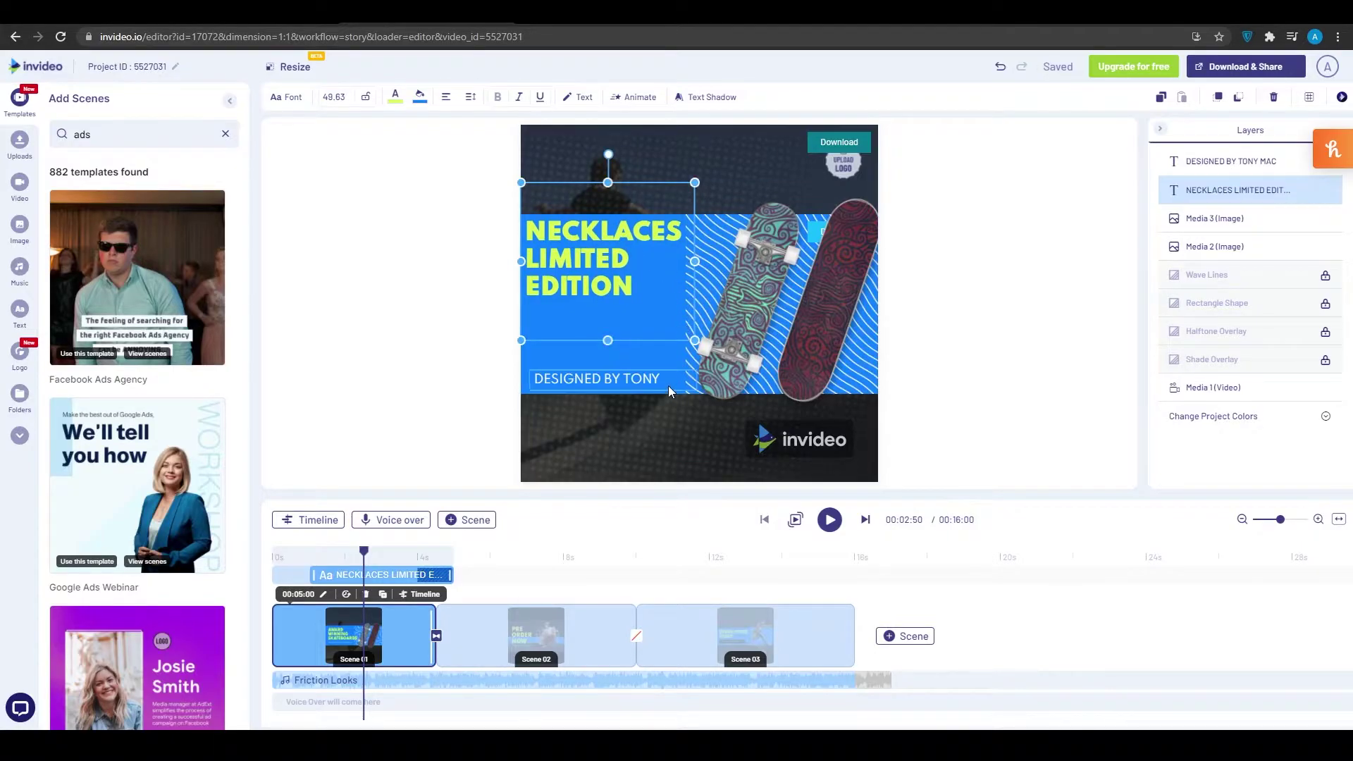
# Narrow the Scene 01 background video slightly, try shifting the green skateboard image toward the headline, and undo that last shift.
pyautogui.click(668, 386)
pyautogui.click(677, 351)
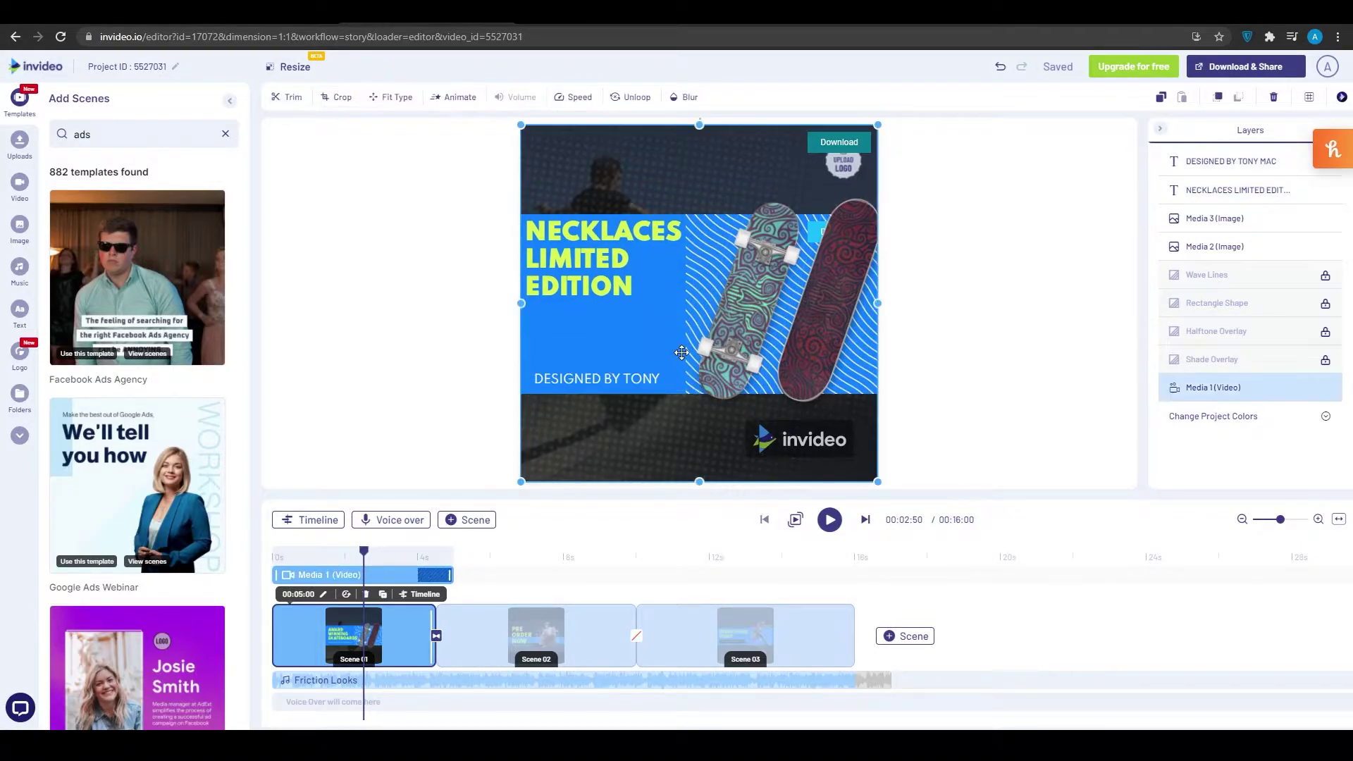
pyautogui.moveTo(877, 302)
pyautogui.mouseDown()
pyautogui.moveTo(1075, 311)
pyautogui.moveTo(1124, 299)
pyautogui.moveTo(806, 286)
pyautogui.moveTo(895, 301)
pyautogui.moveTo(850, 302)
pyautogui.mouseUp()
pyautogui.moveTo(740, 284); pyautogui.dragTo(715, 300)
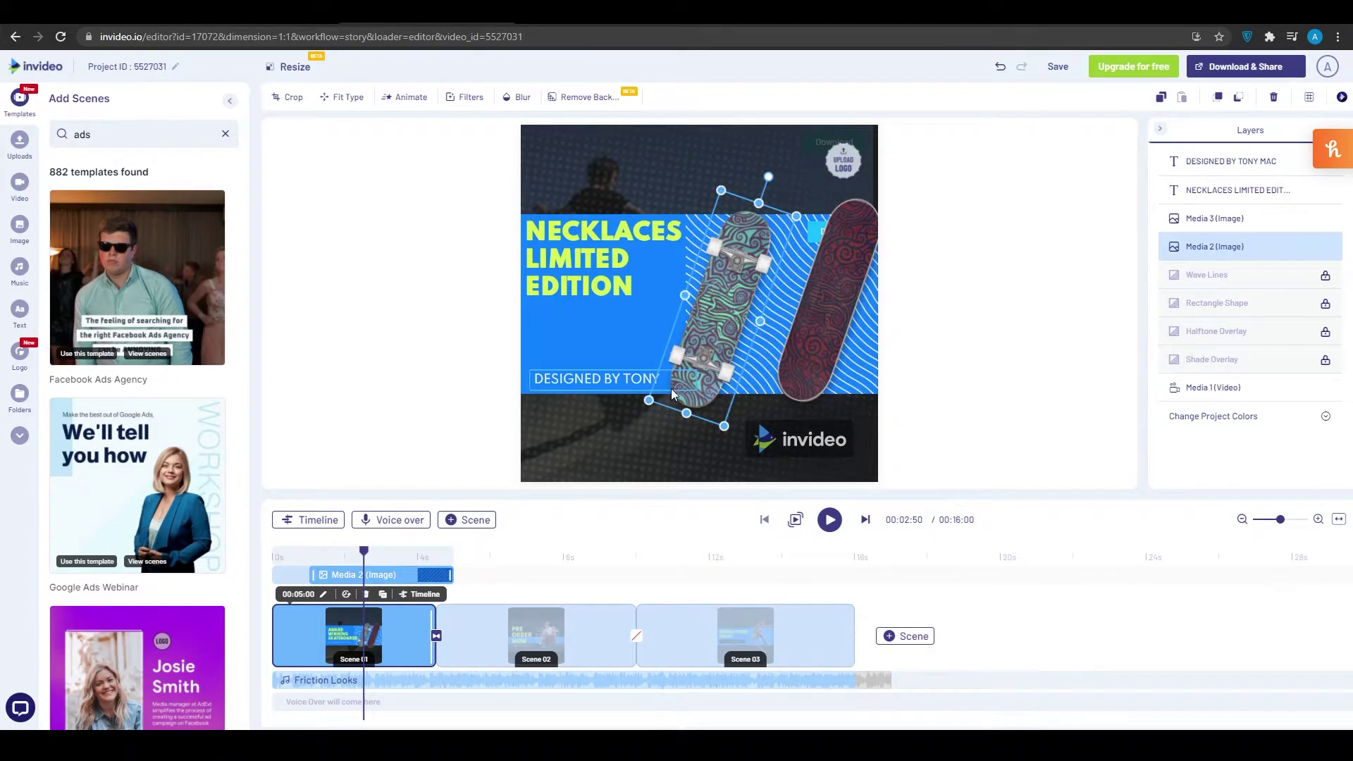
pyautogui.hotkey('ctrl', 'z')
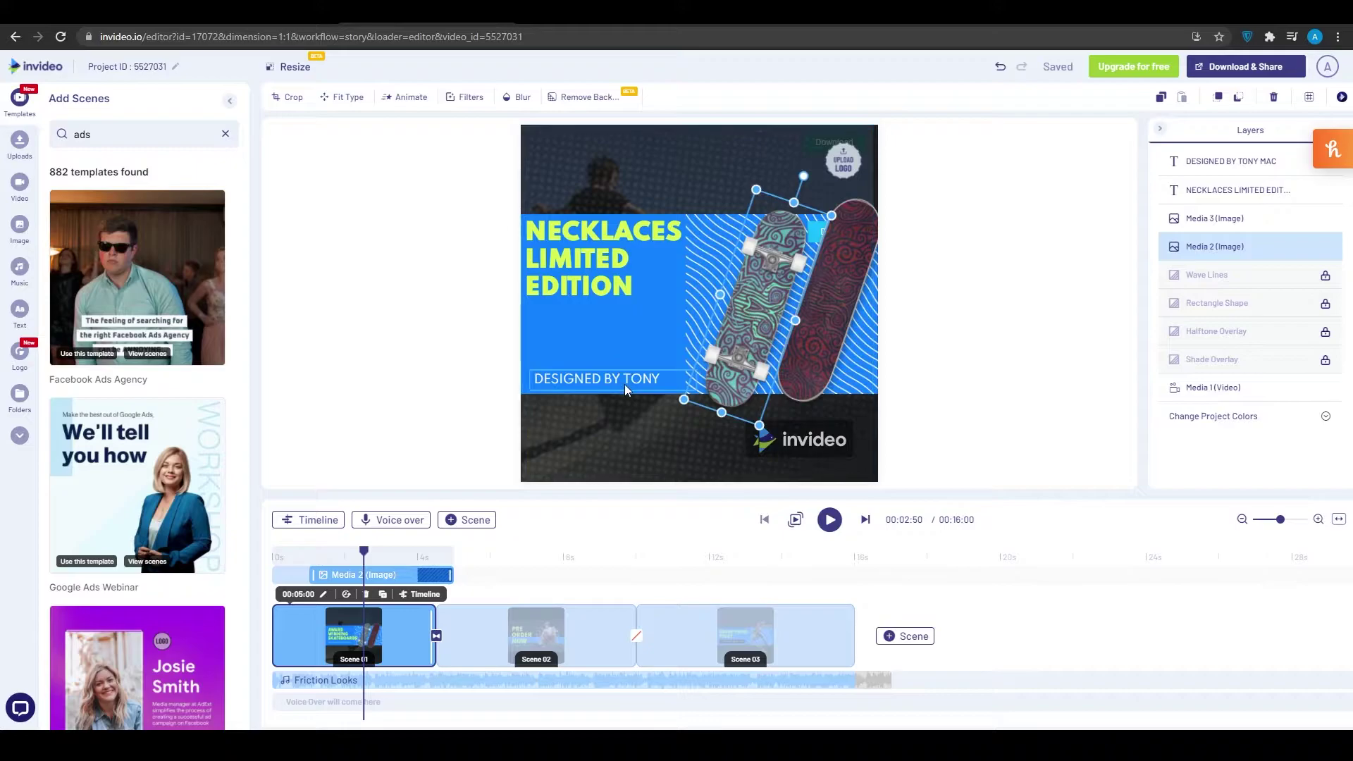
# Shorten the "DESIGNED BY" credit line in Scene 01 to the designer's first name and nudge it slightly left.
pyautogui.click(624, 381)
pyautogui.click(656, 381)
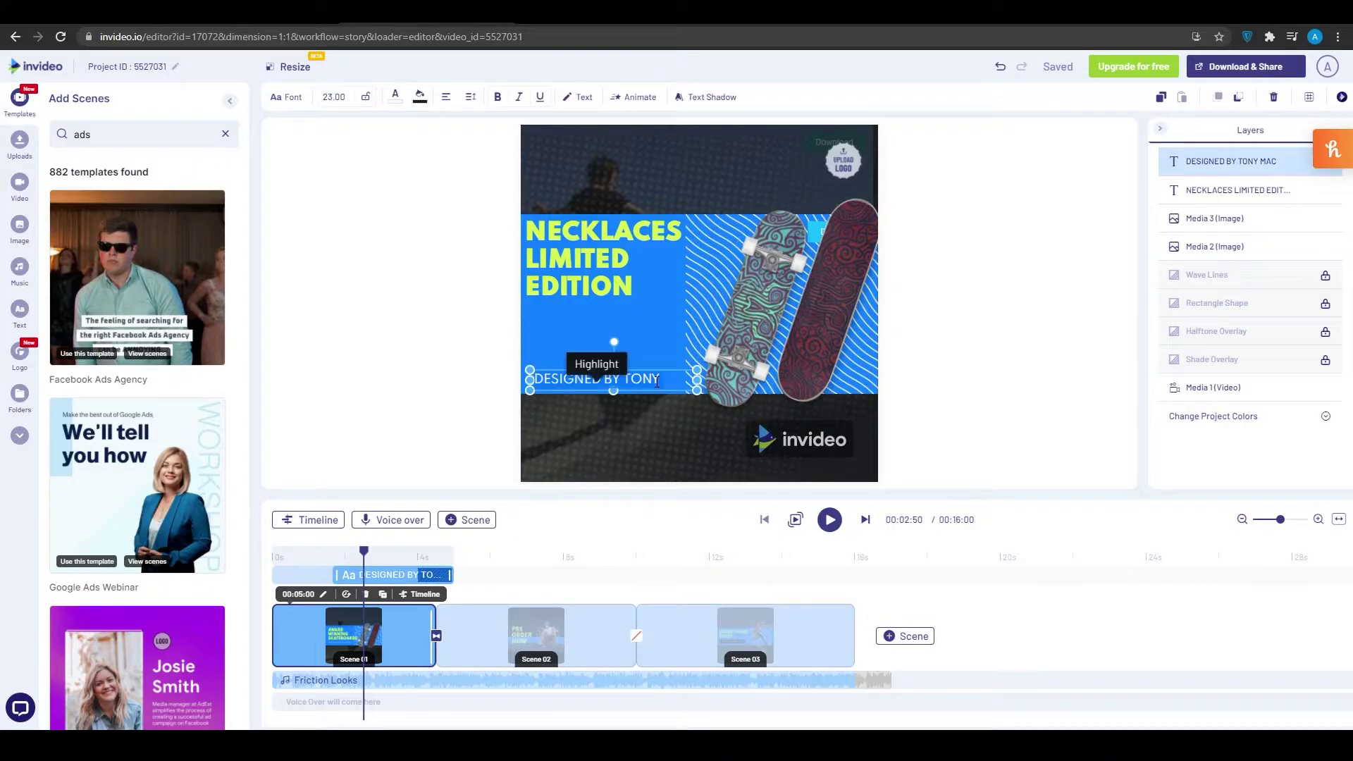
pyautogui.write('DESIGNED BY')
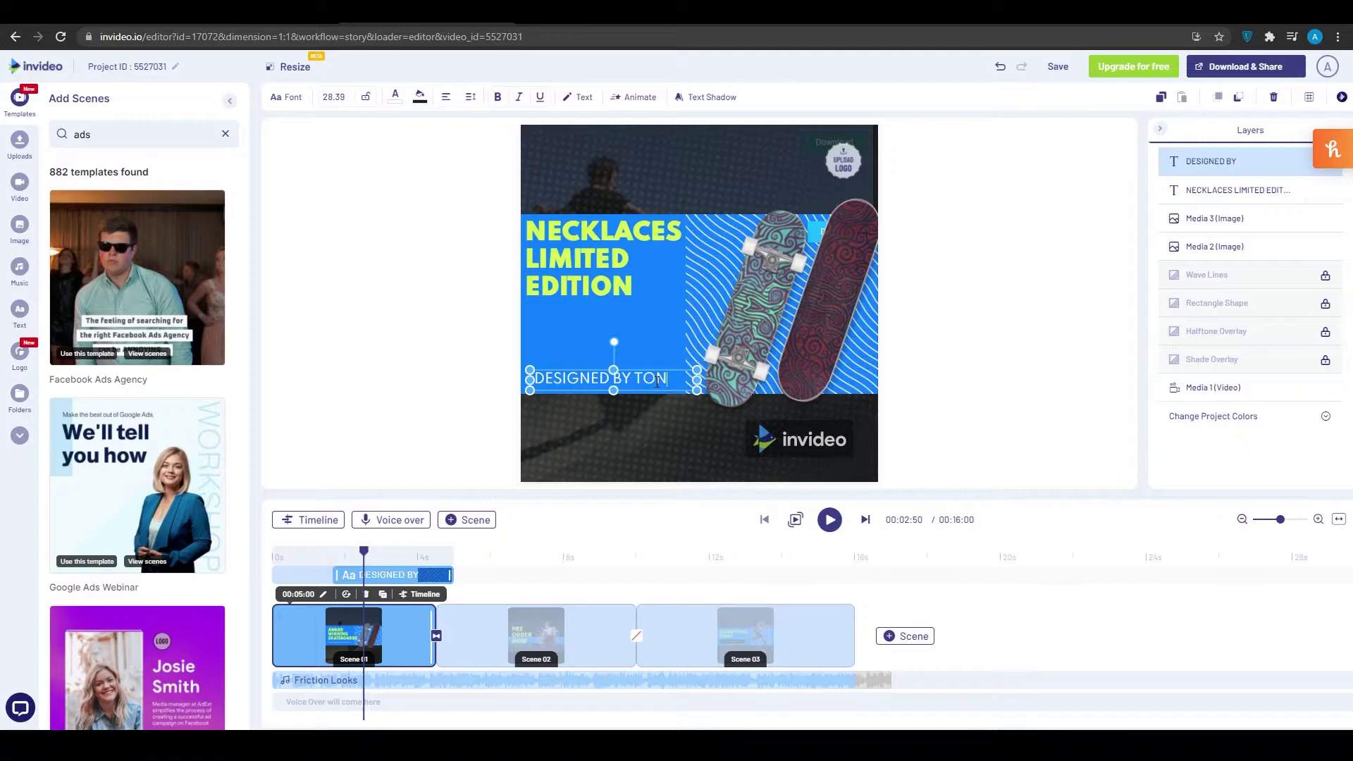
pyautogui.click(670, 328)
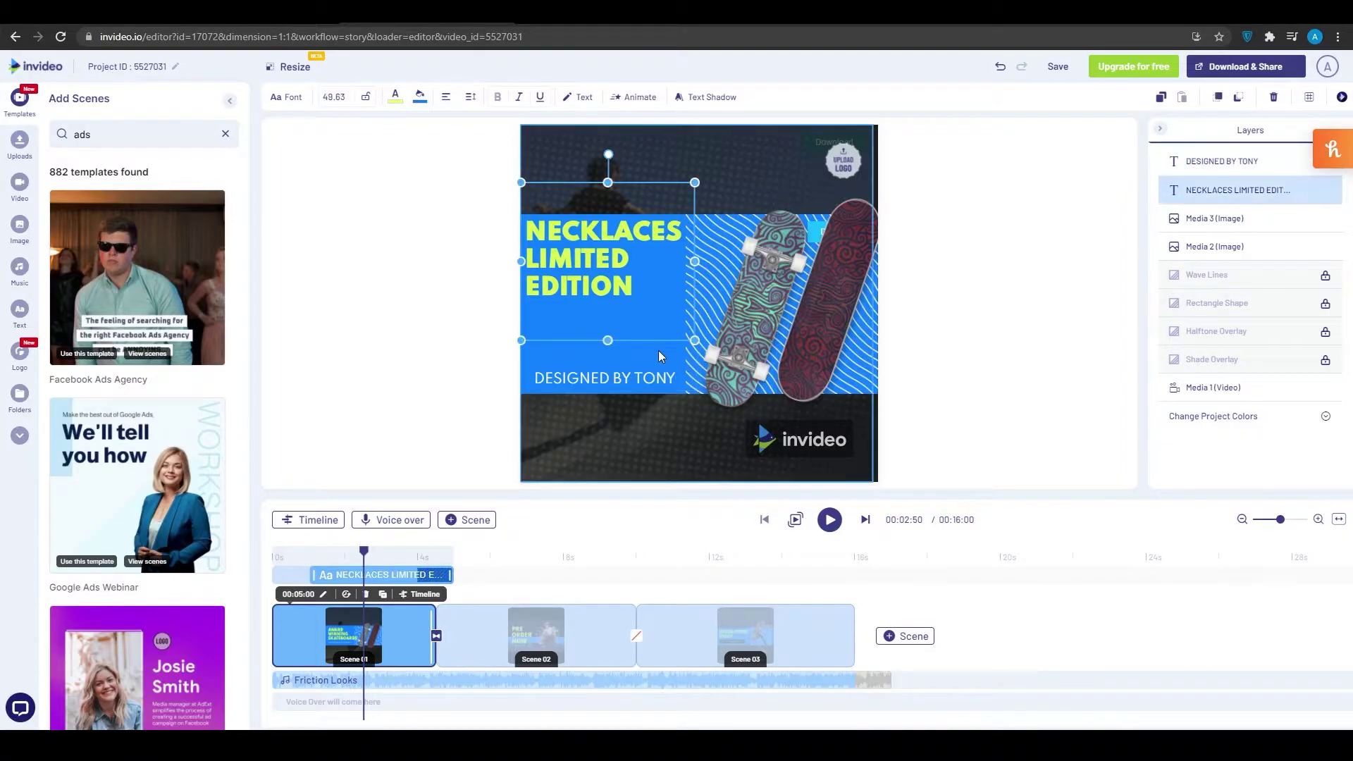
pyautogui.click(633, 384)
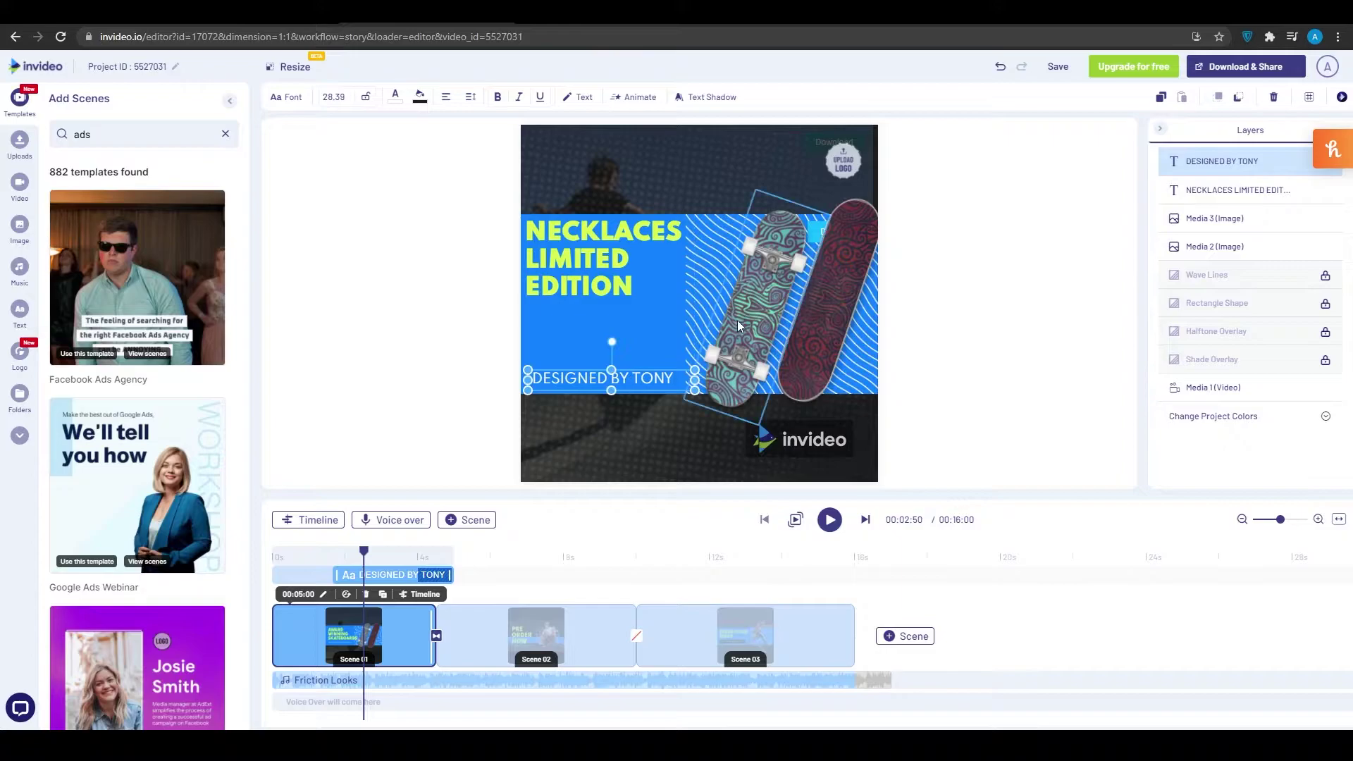
pyautogui.click(904, 396)
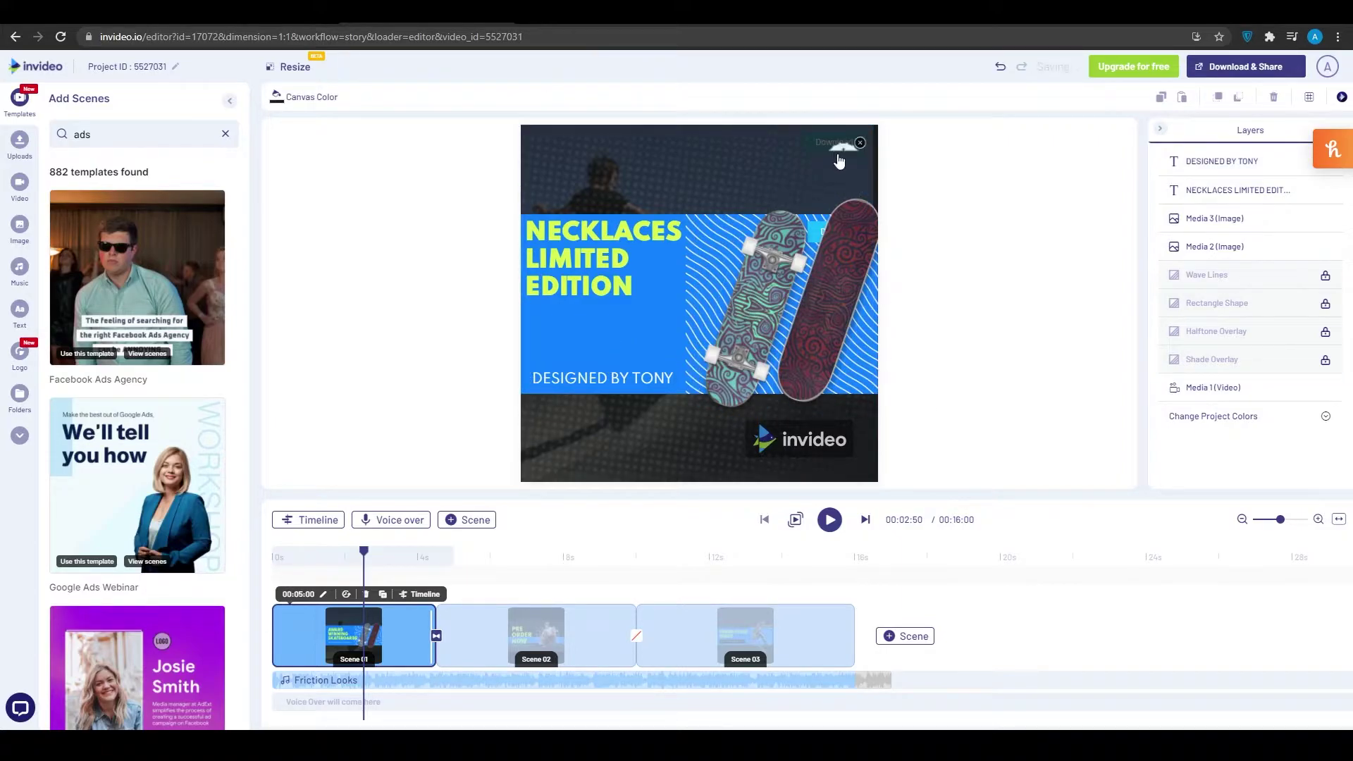
# Look at the logo upload option, cancel the upload, and view the stock video and image libraries.
pyautogui.click(853, 175)
pyautogui.press('Escape')
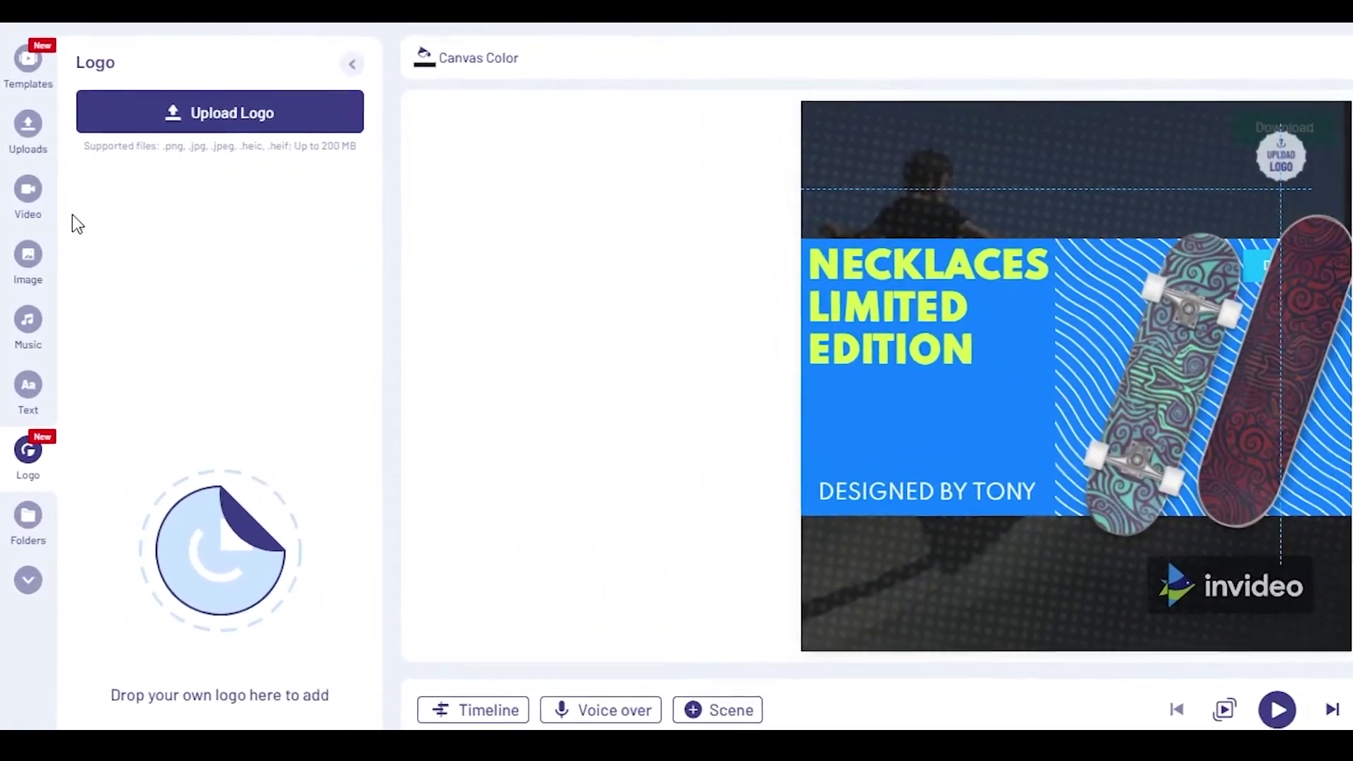
pyautogui.click(21, 189)
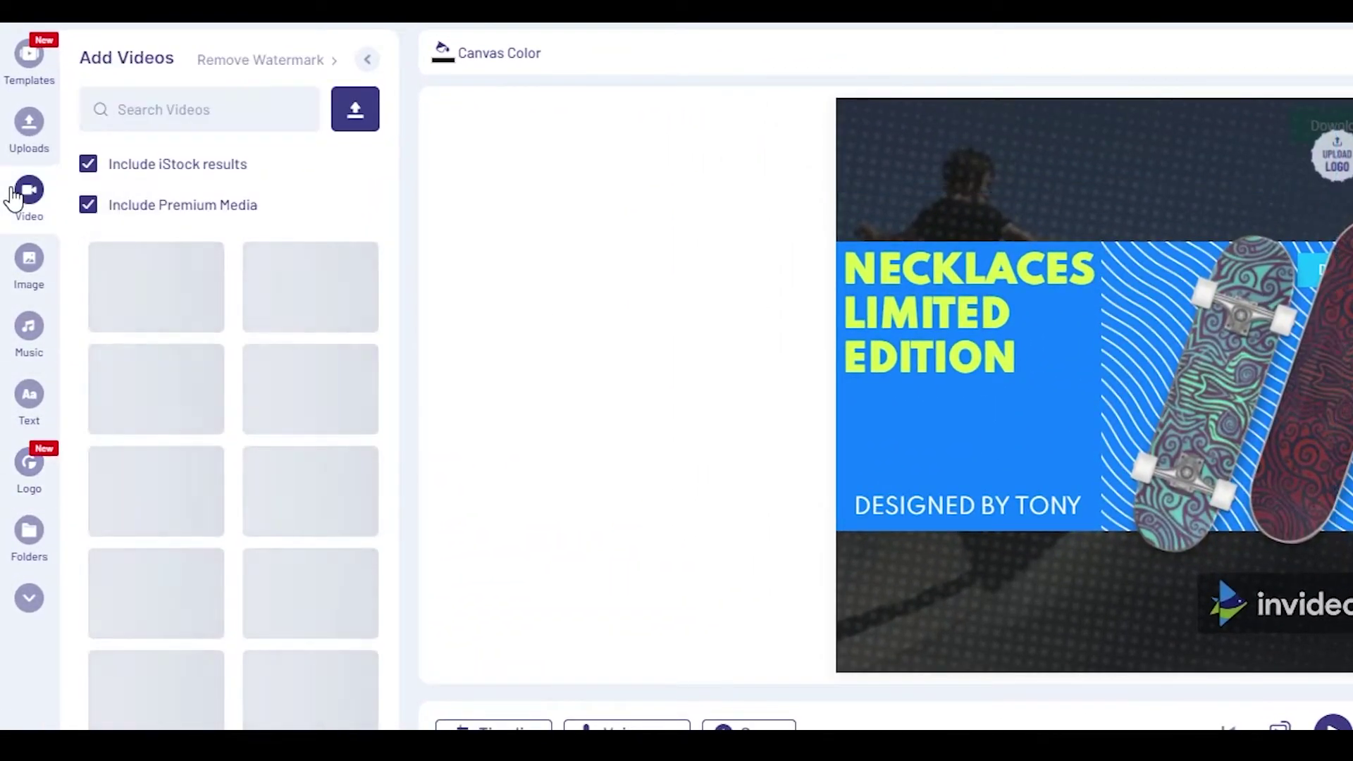
pyautogui.click(45, 273)
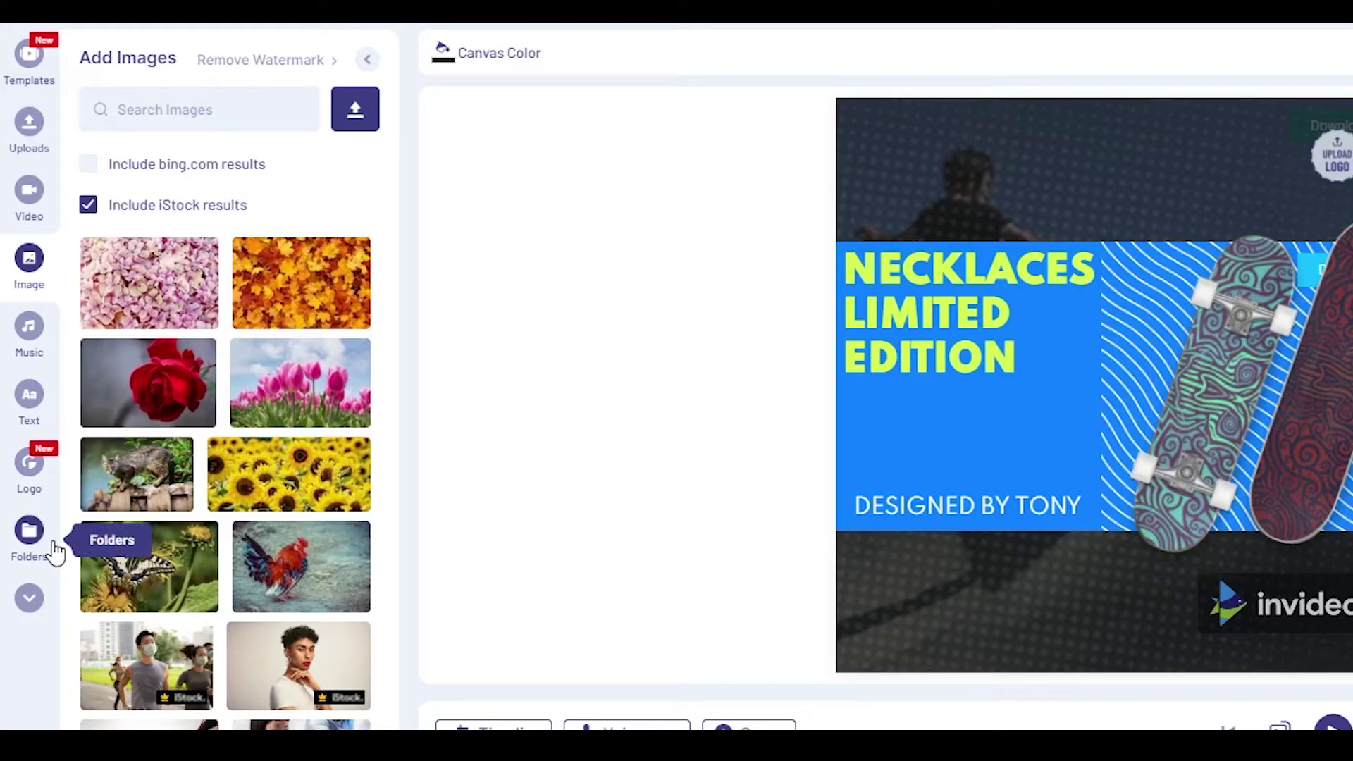
# Search the stock videos for "JEWL", preview the 12-second clip of a woman in the Trim dialog, and close it without using the clip.
pyautogui.click(8, 206)
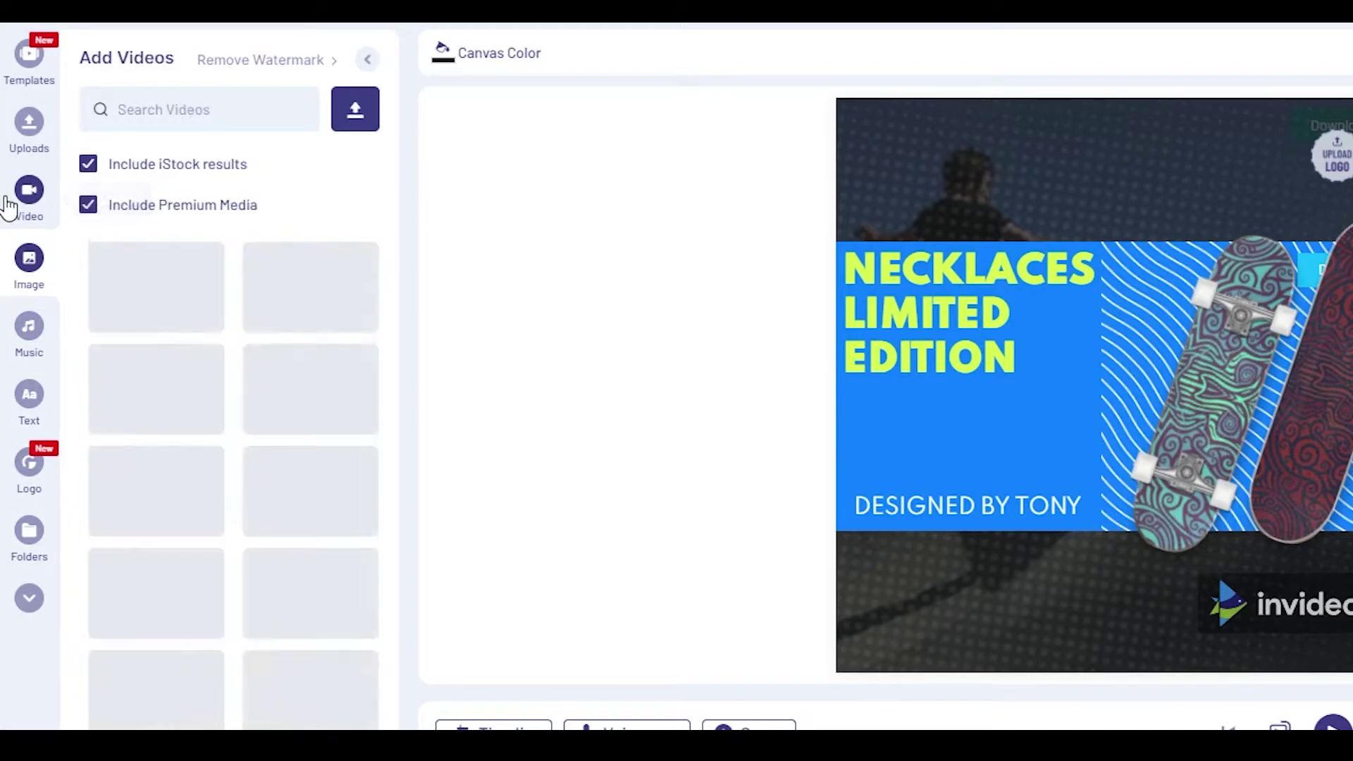
pyautogui.click(462, 692)
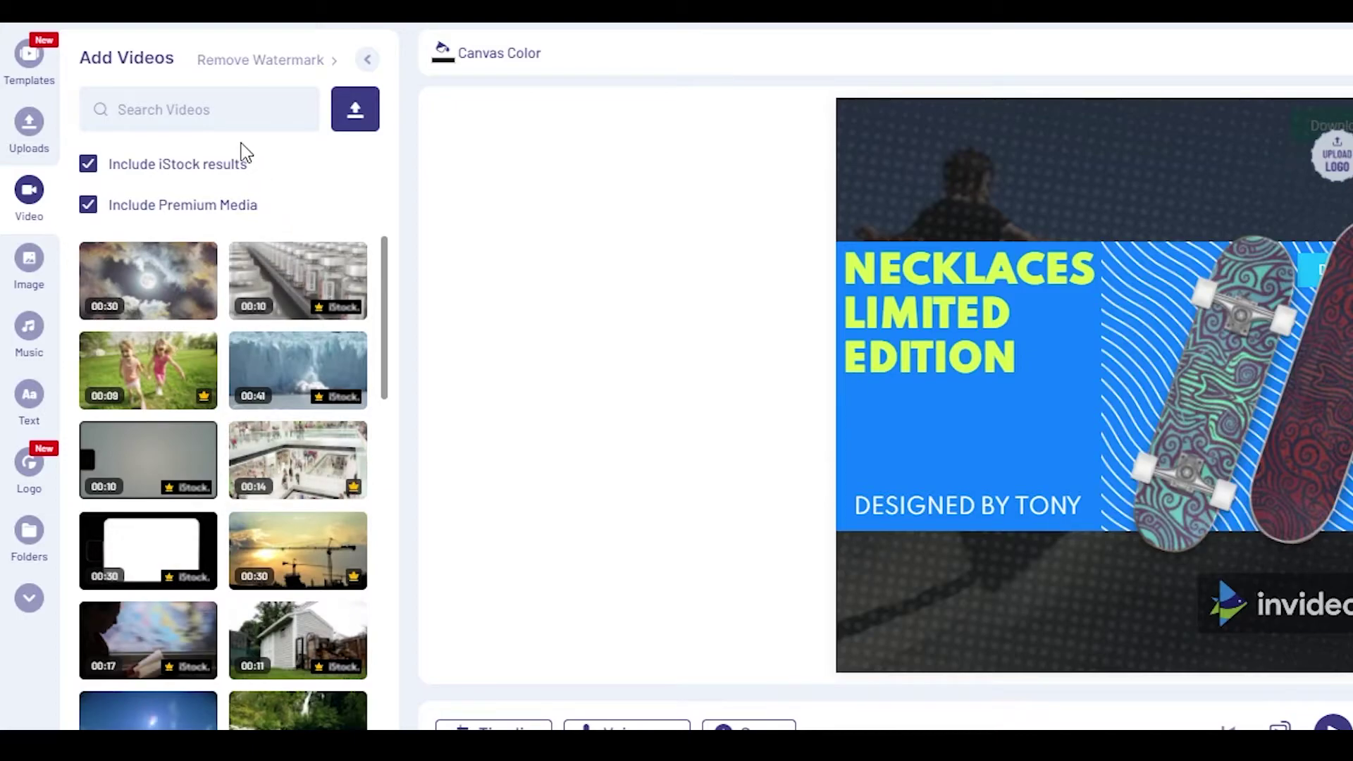
pyautogui.click(201, 111)
pyautogui.write('JEWL')
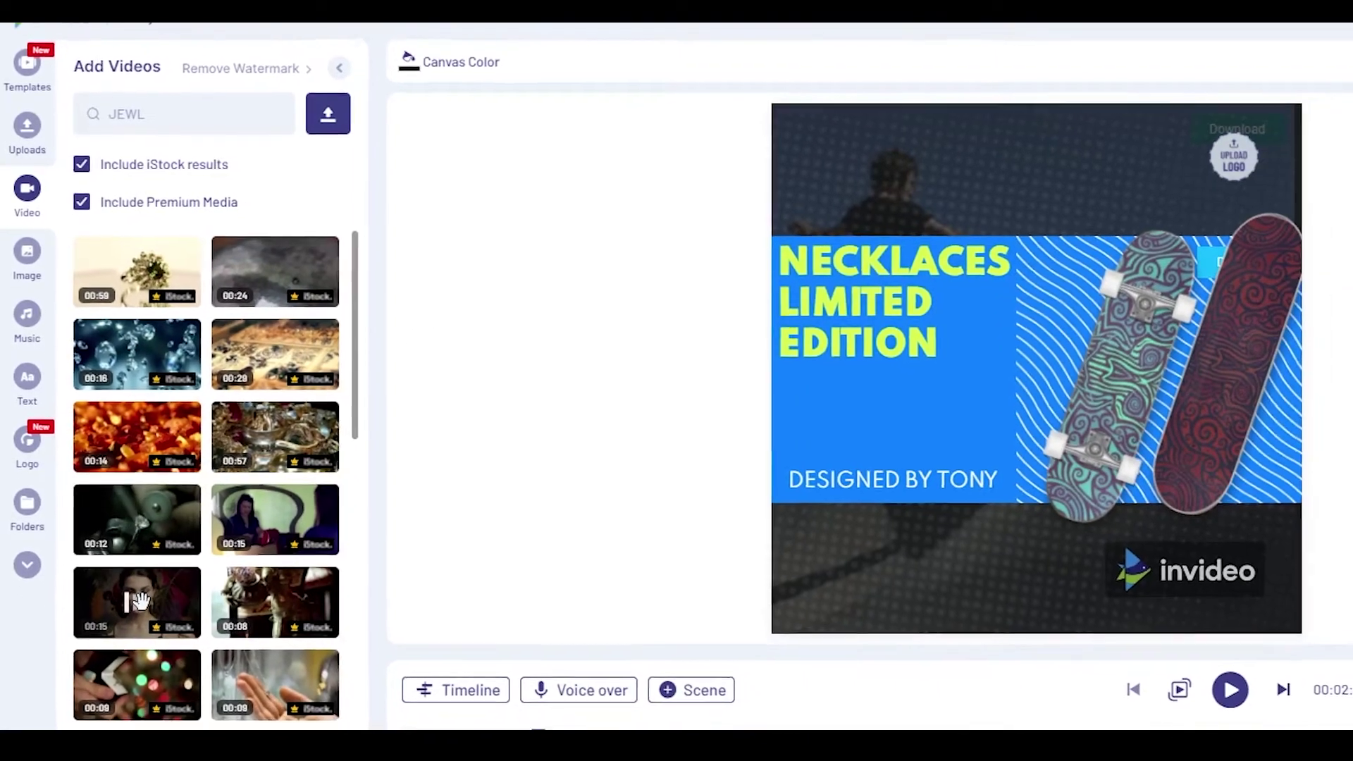
pyautogui.scroll(-10, 151, 552)
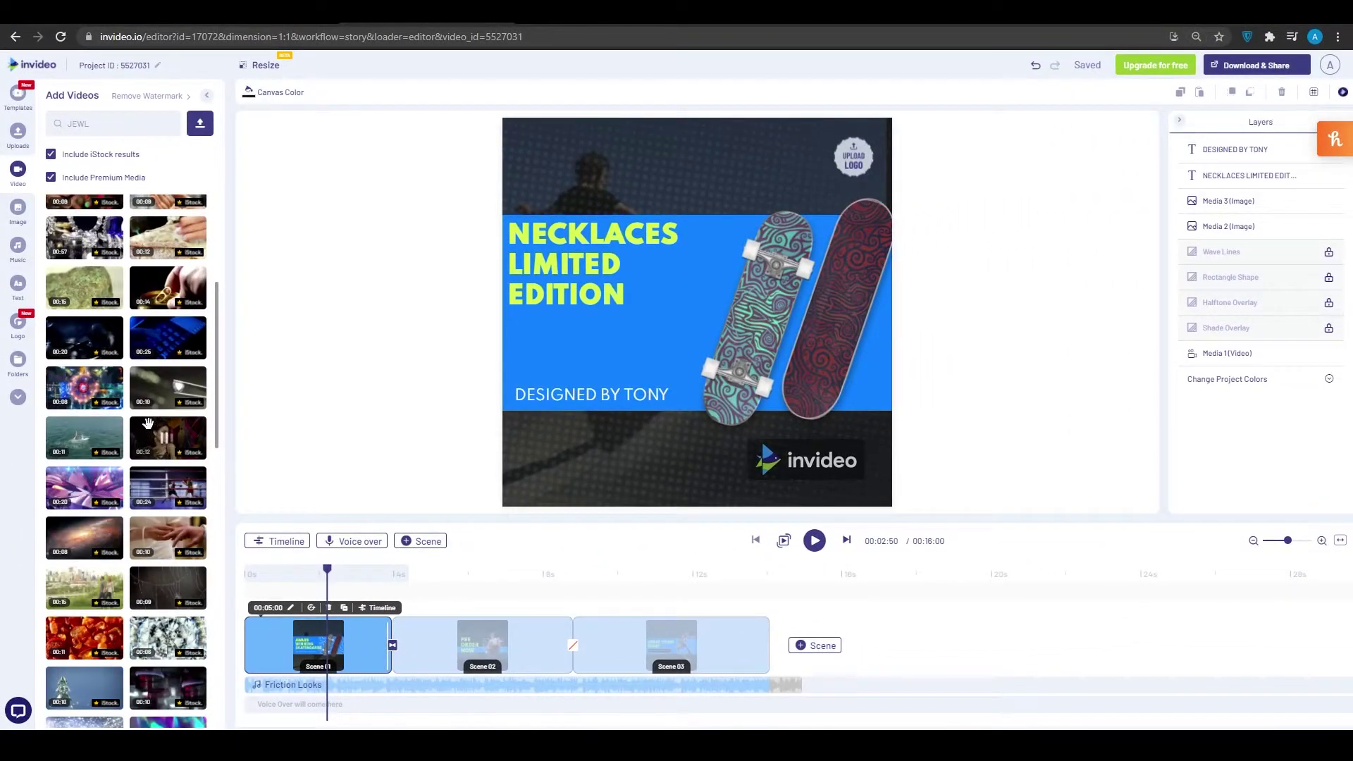
pyautogui.click(165, 451)
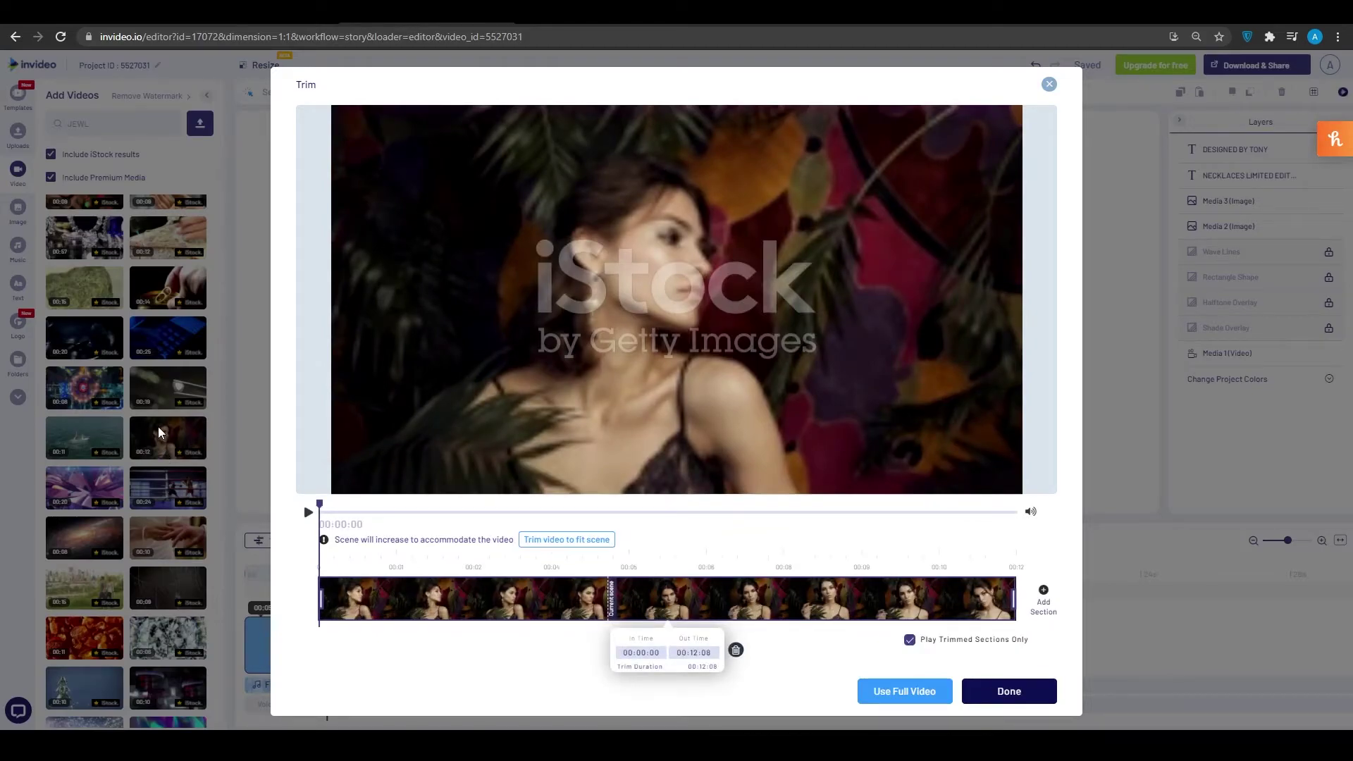
pyautogui.click(1048, 85)
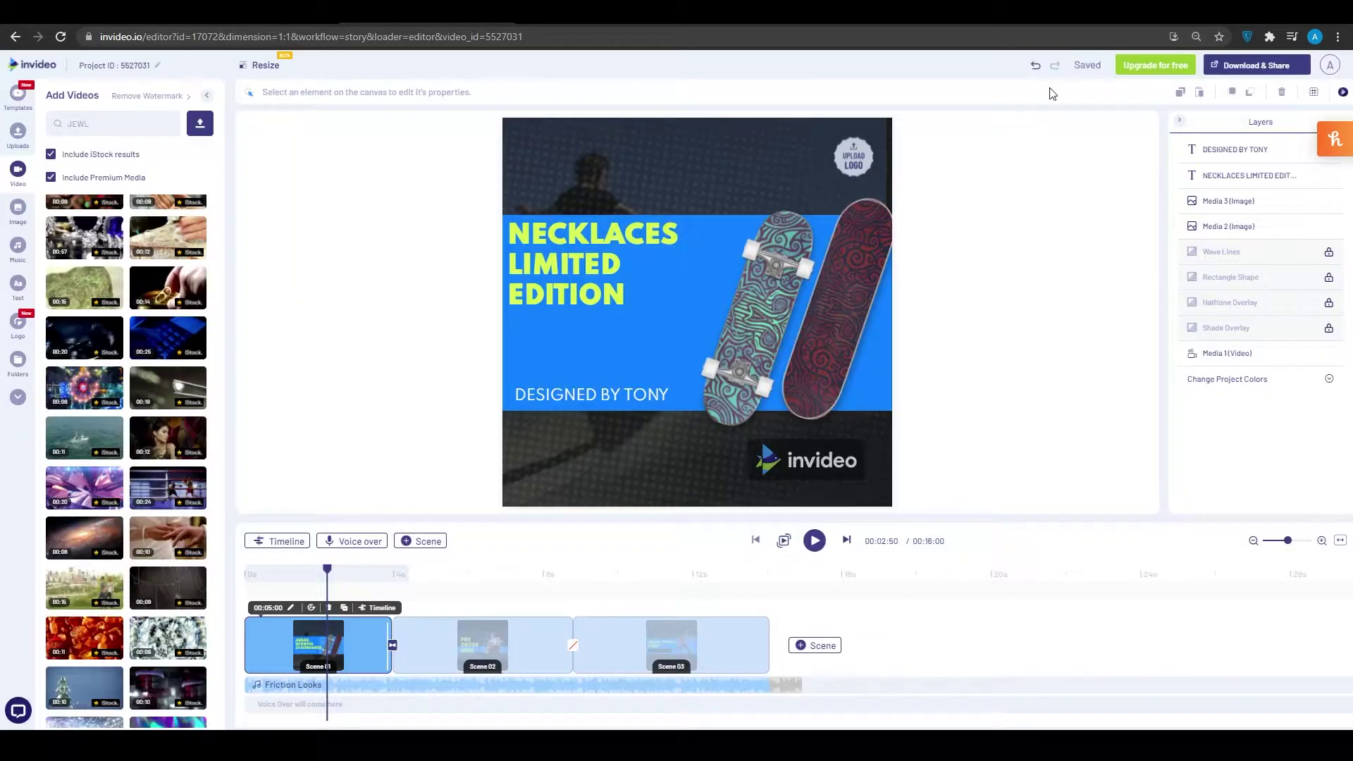